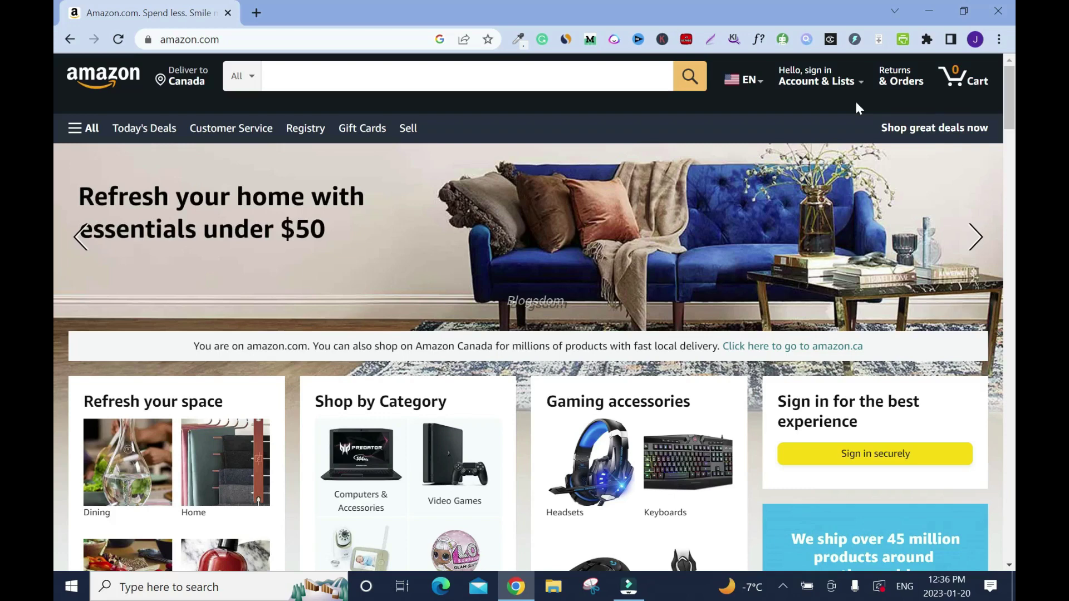
Step: Scroll Amazon.com's homepage down to the footer's Make Money with Us section
scroll(55, 189, "down", 10)
left_click_drag(1014, 180, 1007, 490)
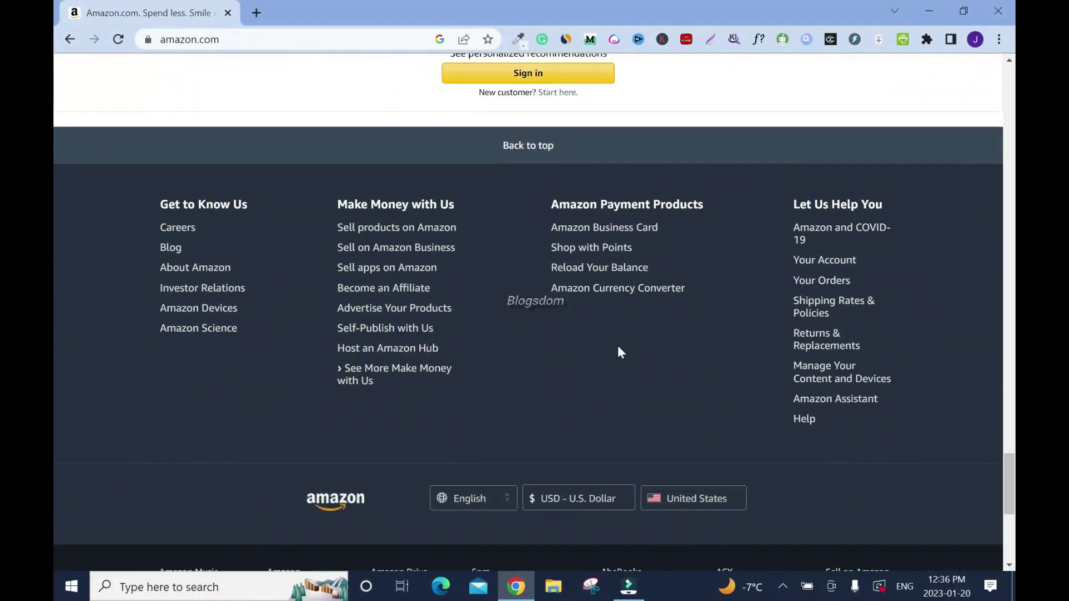
Step: Go to the Amazon Associates page, start sign-up, and choose to create a new Amazon account
left_click(424, 290)
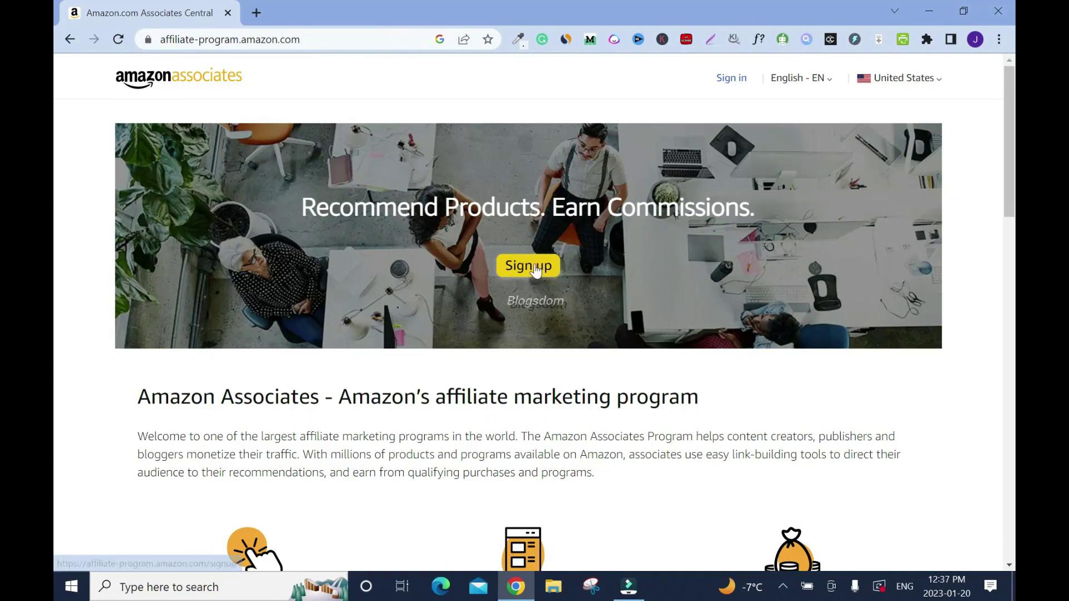
left_click(532, 266)
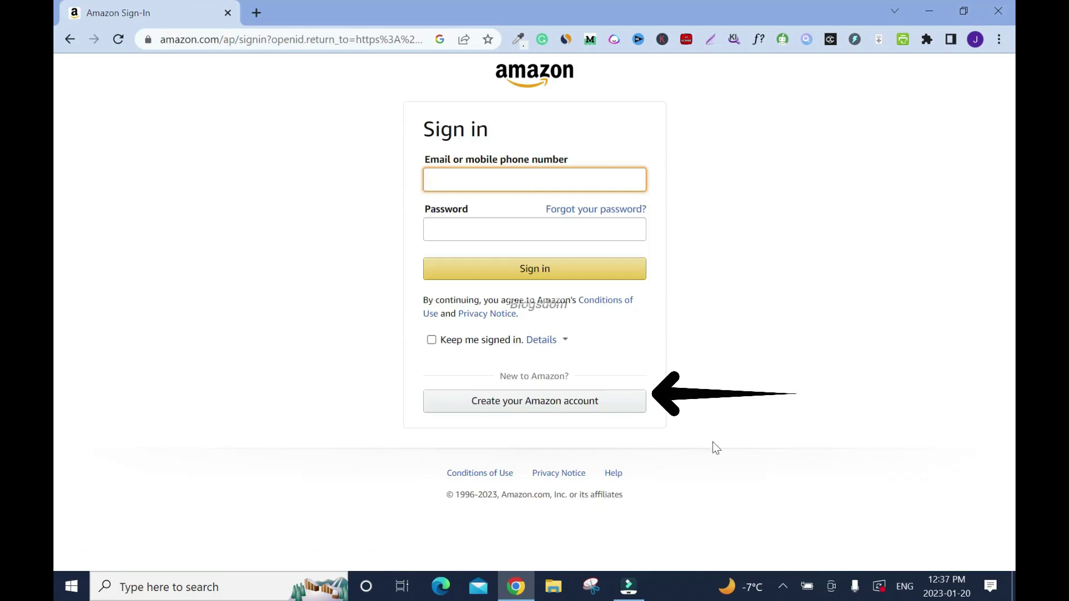
left_click(535, 402)
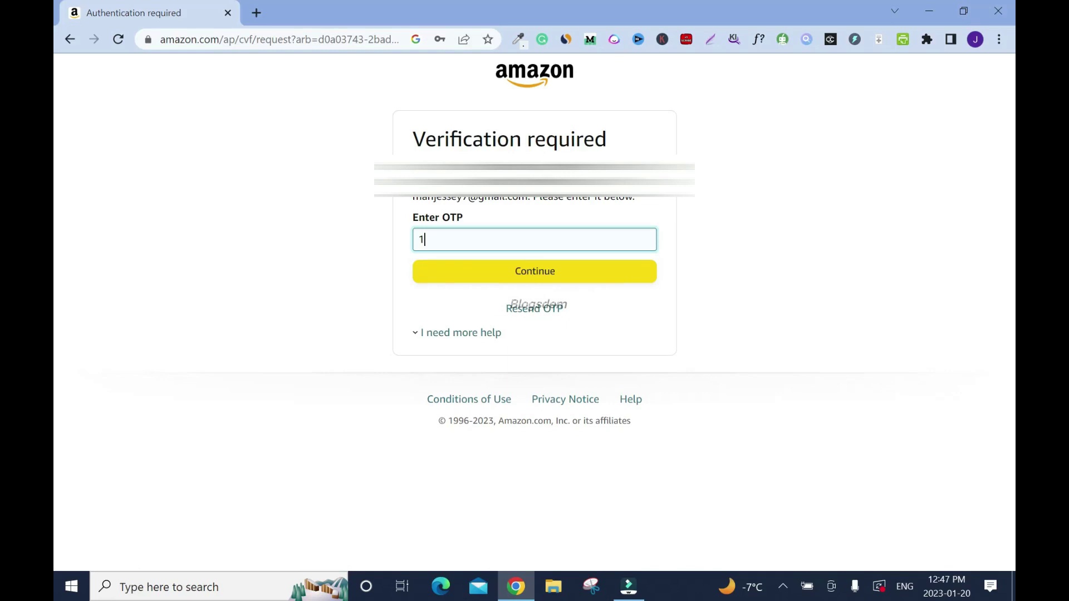
Step: Submit the emailed verification code, then verify a Canada +1 mobile number with the texted code
left_click(549, 274)
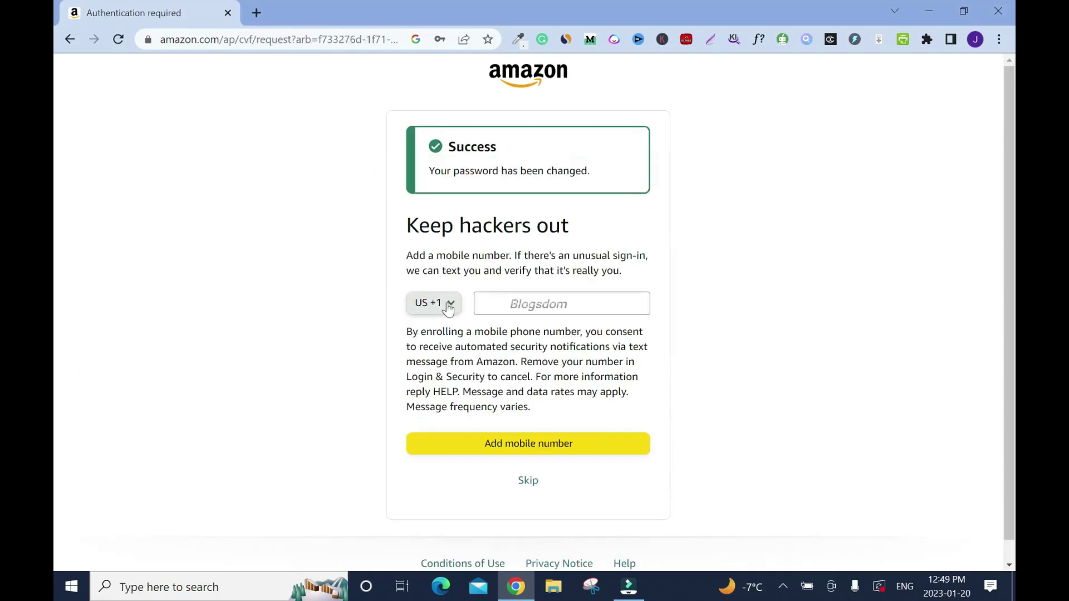
left_click(448, 309)
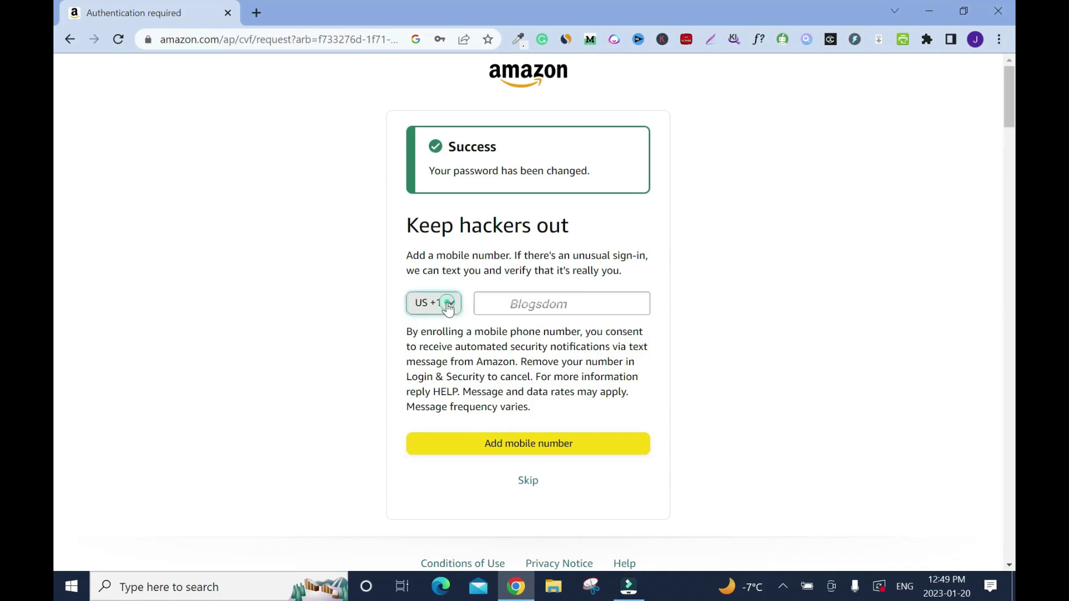
left_click_drag(673, 518, 672, 313)
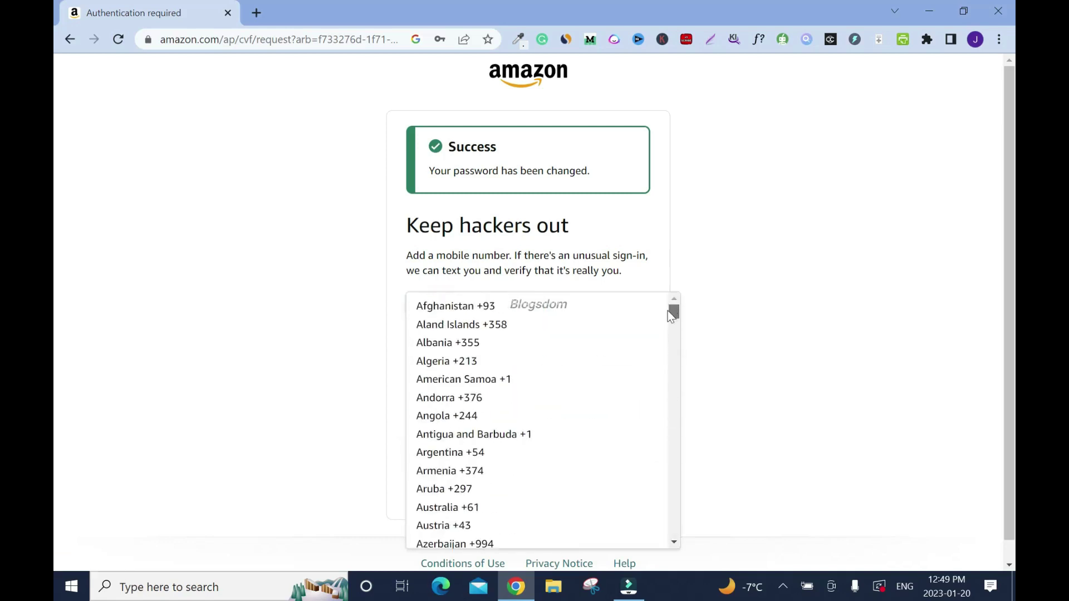
left_click(448, 345)
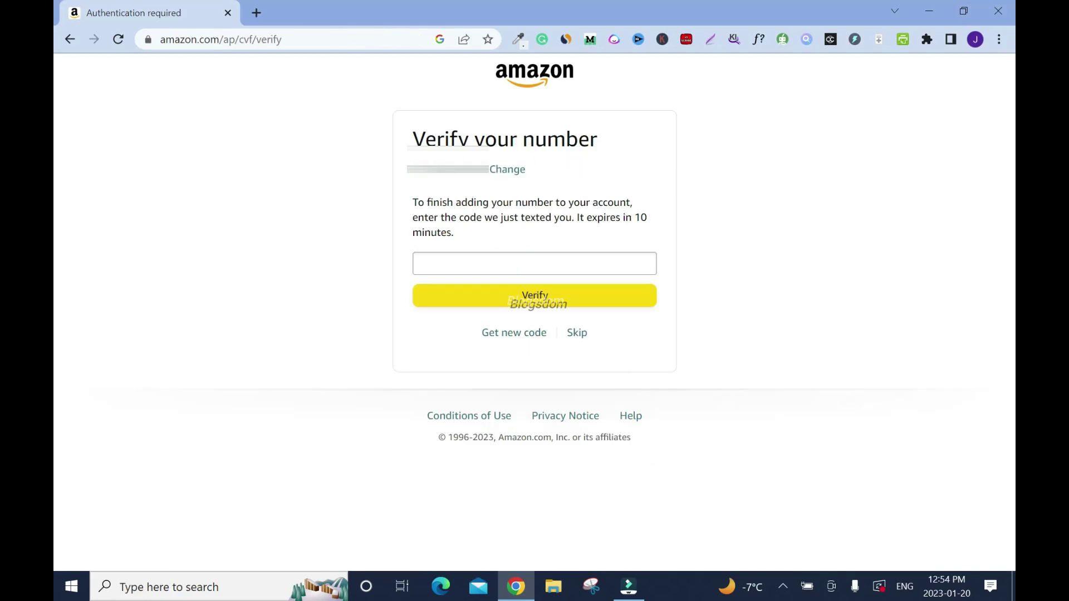
left_click(554, 263)
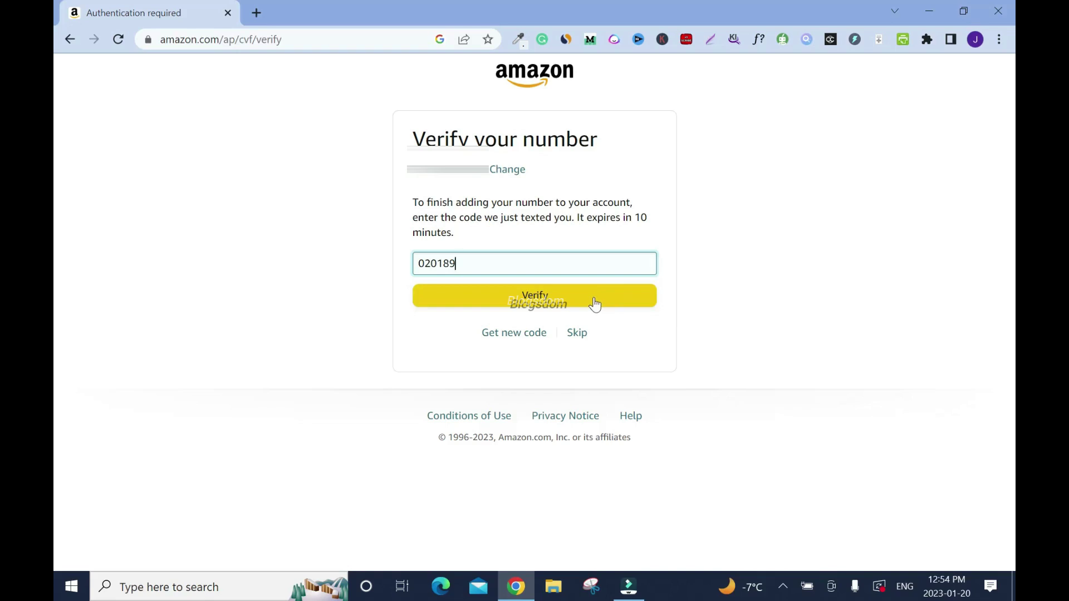
left_click(558, 304)
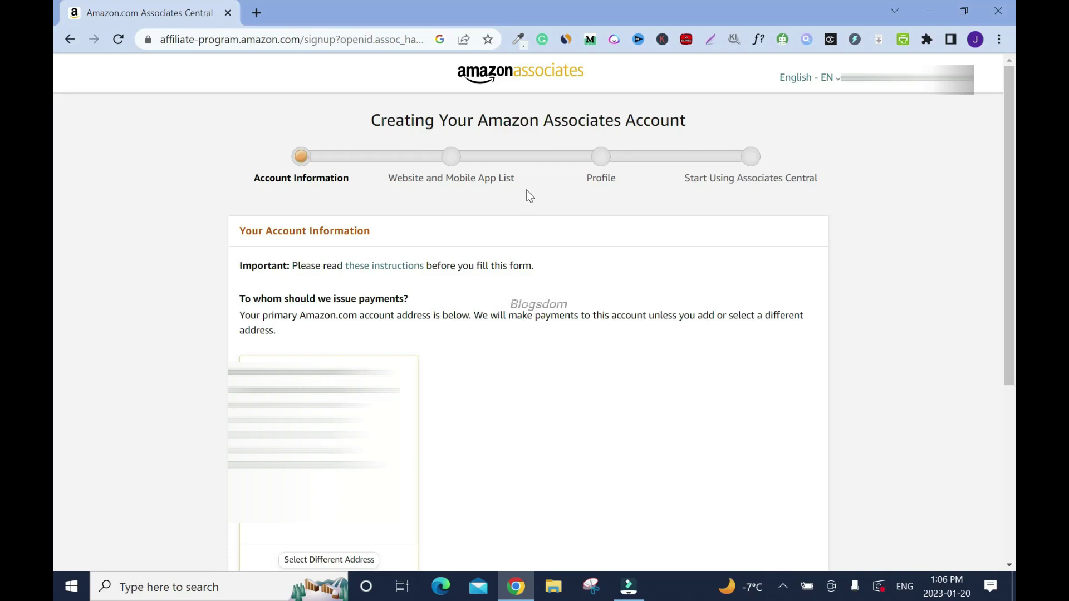
Step: Keep the payee as main contact on Account Information and continue to the website list
scroll(861, 277, "down", 5)
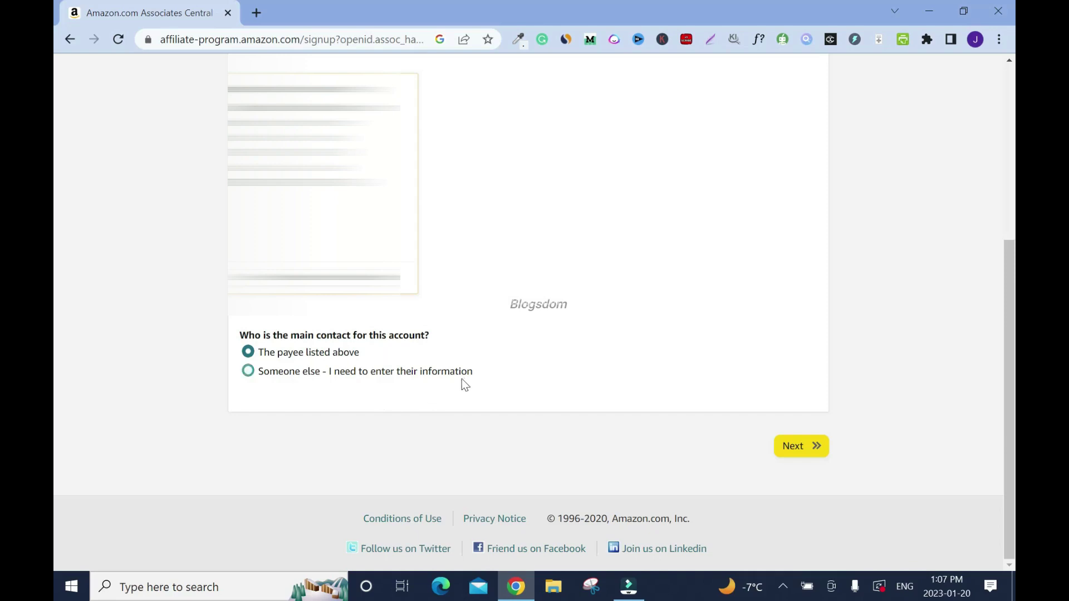
left_click(249, 374)
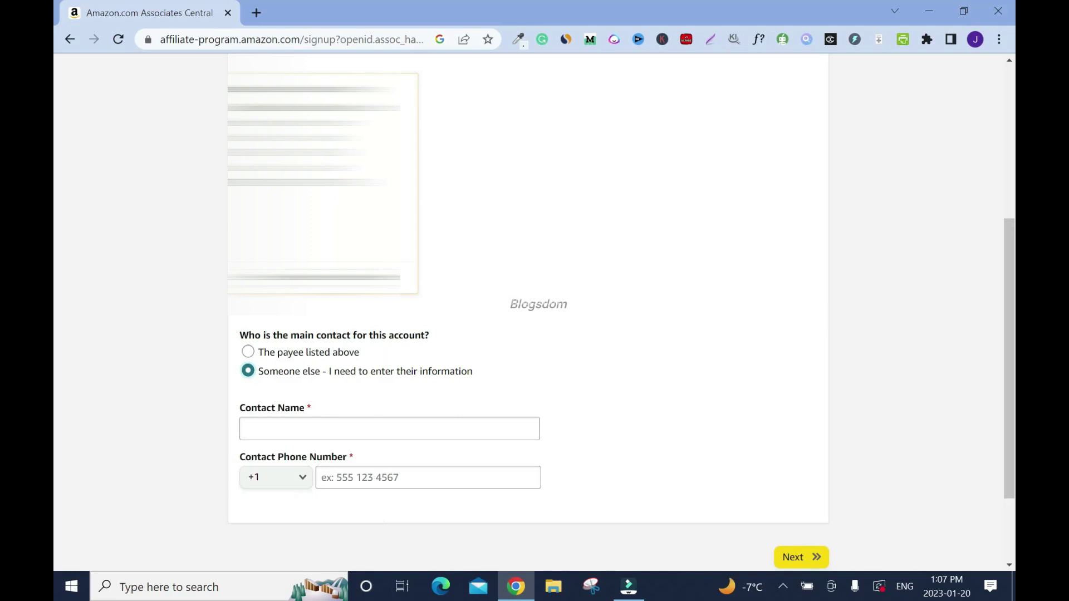
left_click(248, 352)
left_click(798, 447)
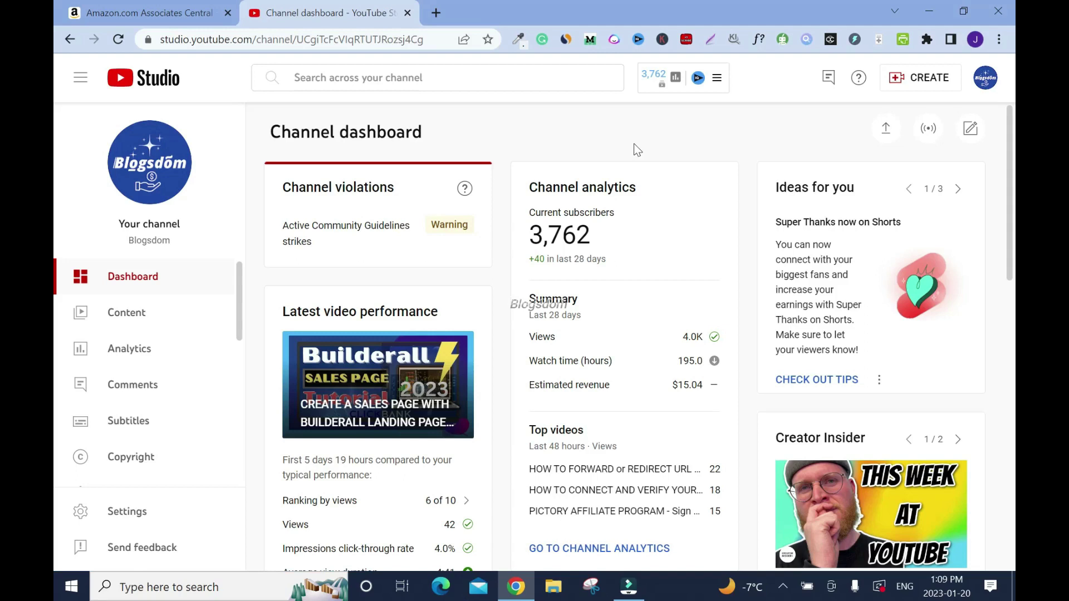
scroll(242, 314, "down", 2)
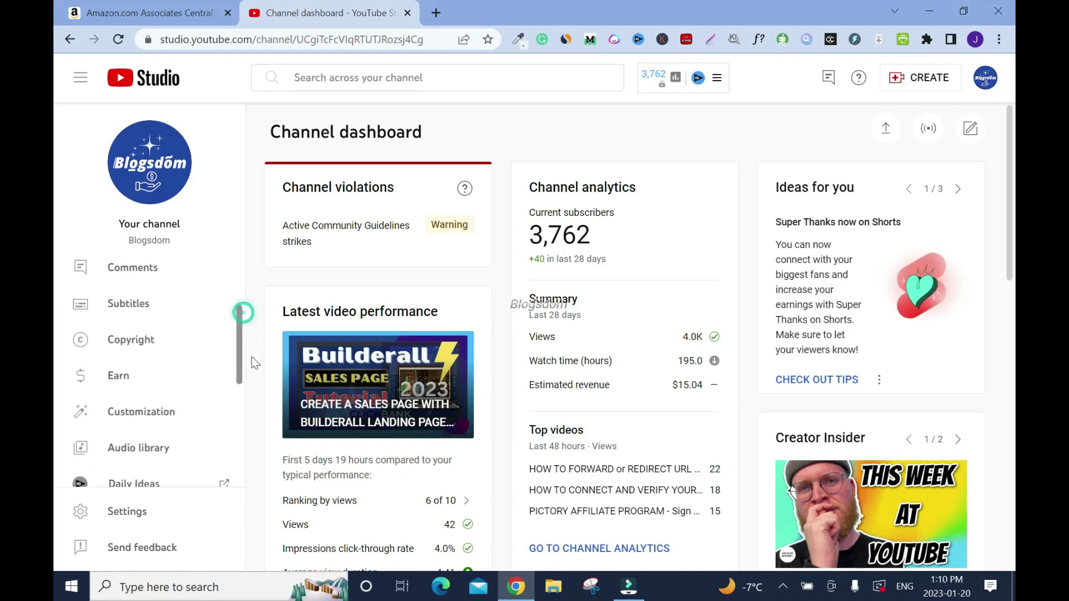
left_click(184, 424)
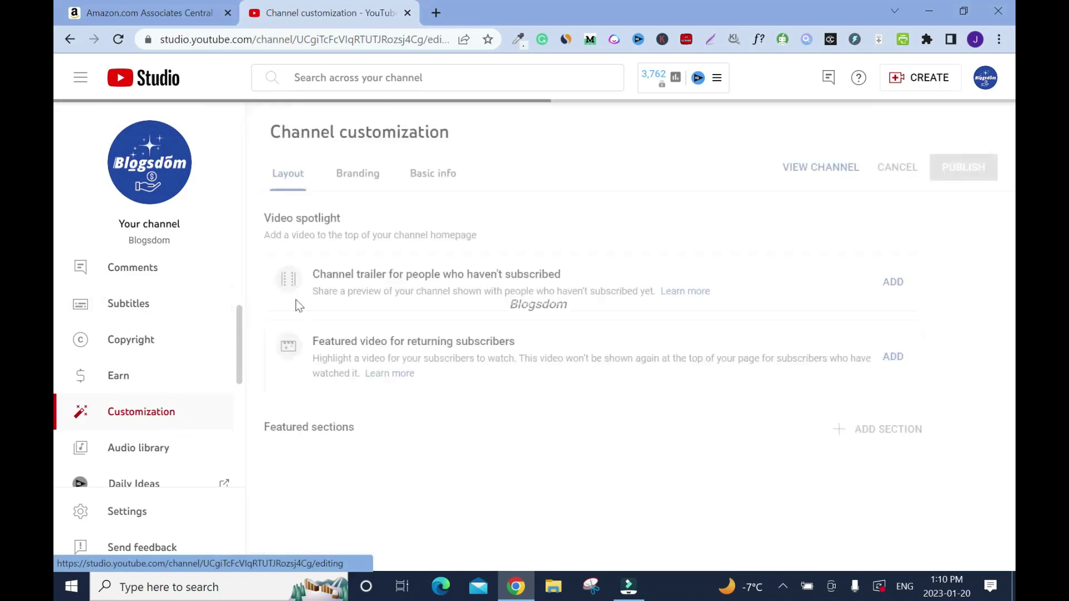
left_click(440, 174)
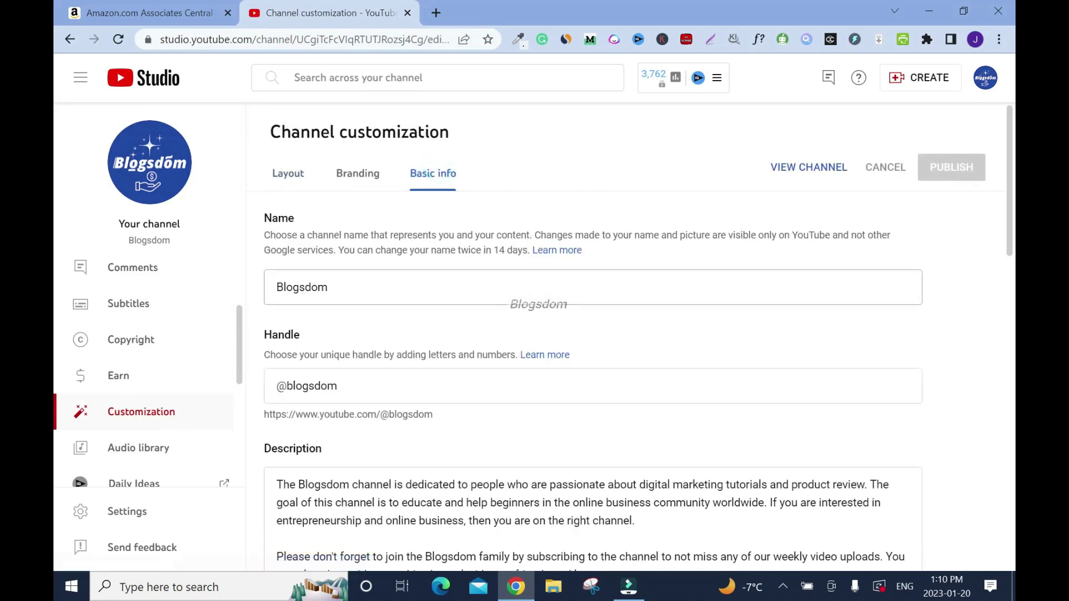
left_click_drag(460, 414, 289, 426)
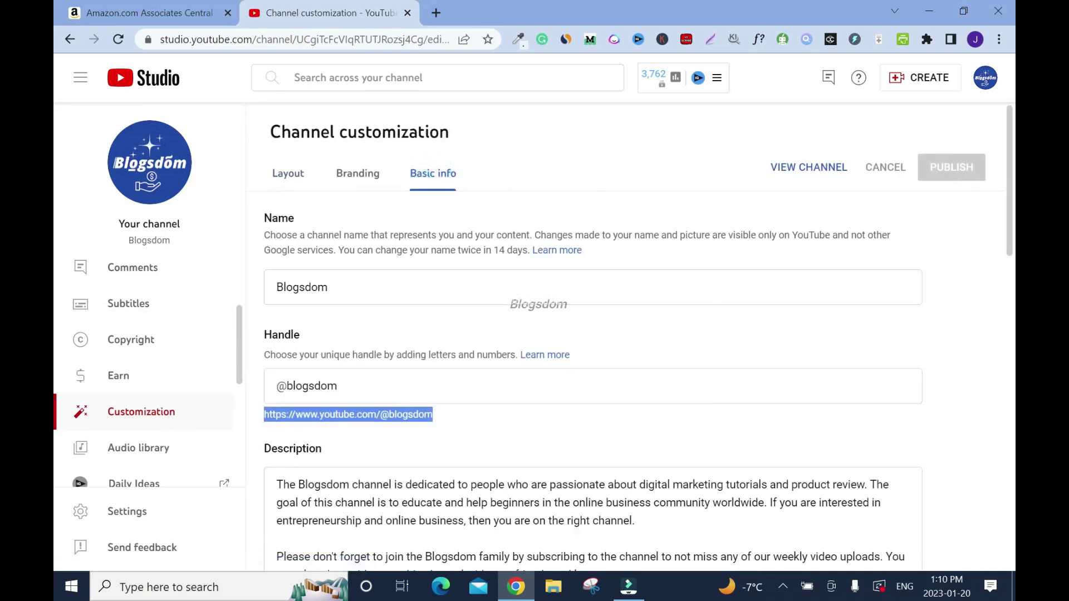
right_click(381, 414)
left_click(443, 259)
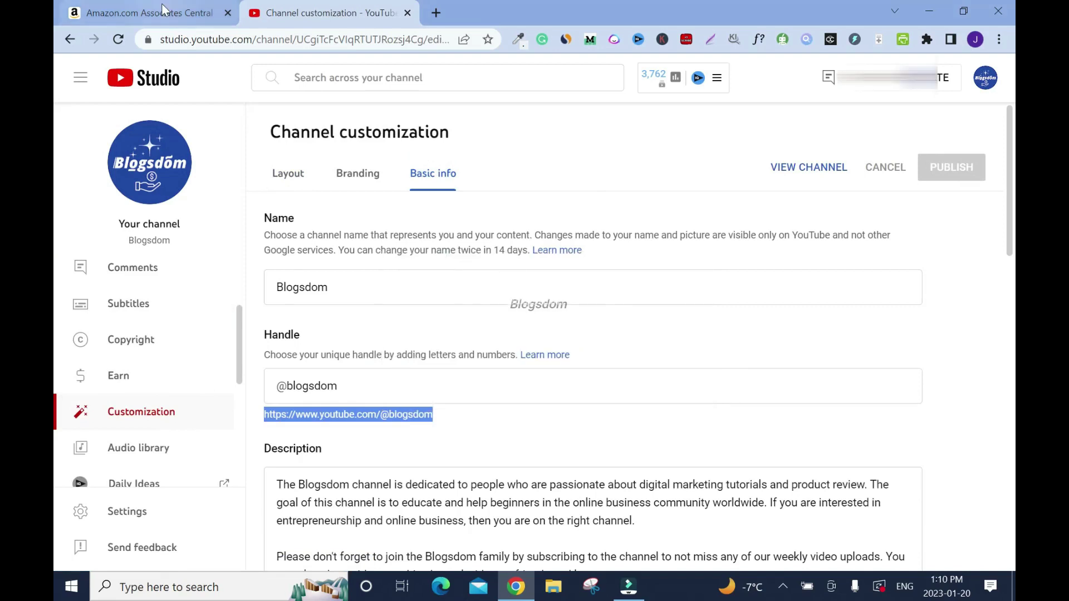
left_click(161, 6)
left_click(394, 361)
right_click(394, 361)
Step: Paste the channel URL, add it to the website list, and confirm the list
left_click(445, 239)
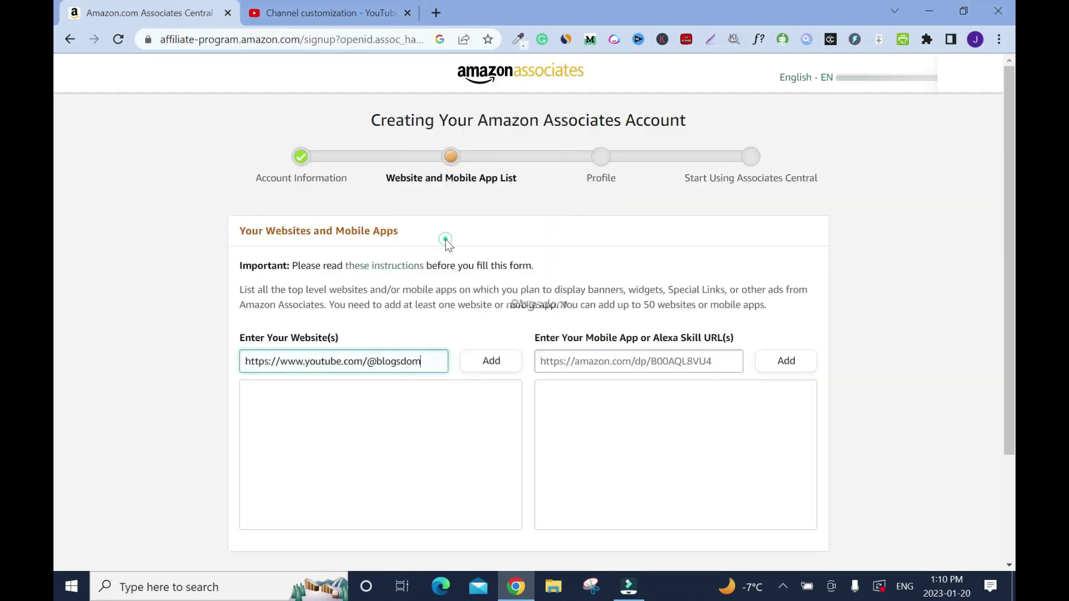
left_click(502, 363)
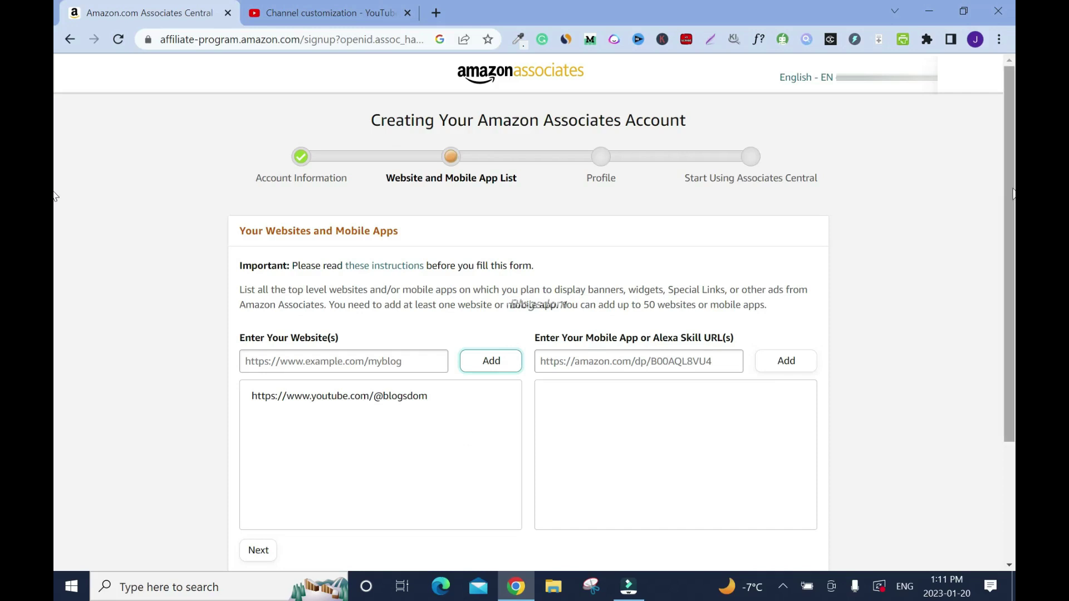
scroll(266, 501, "down", 1)
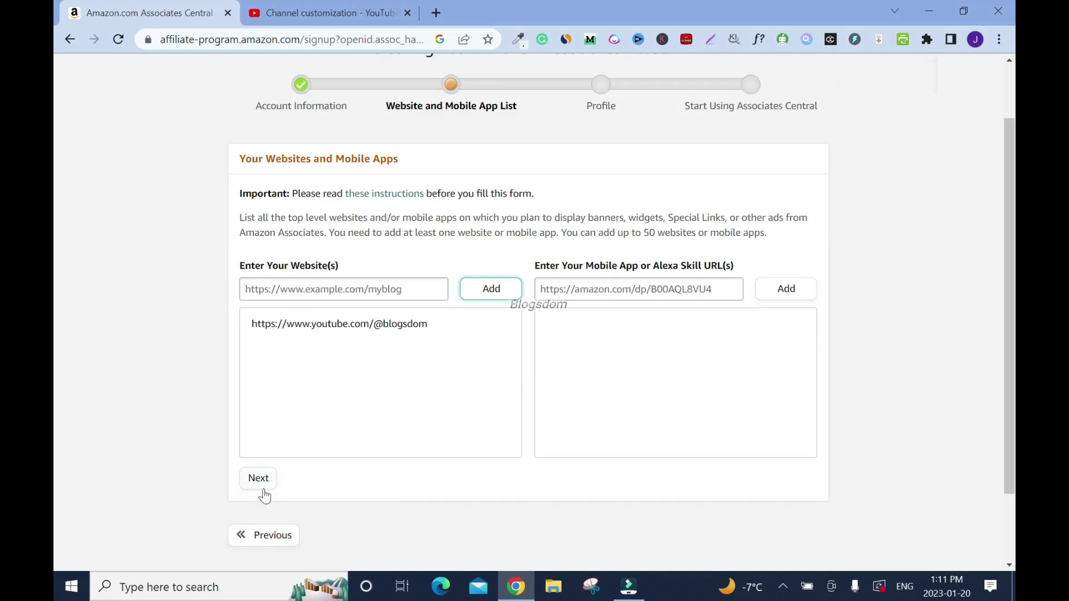
left_click(259, 480)
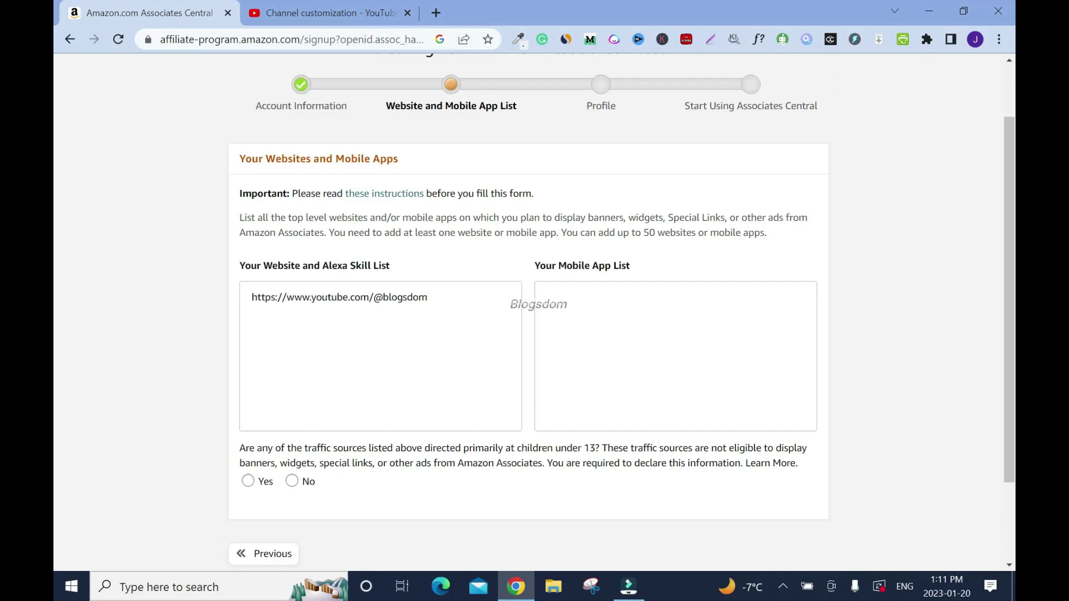
Step: Answer No to the under-13 question and enter Blogsdom as the preferred Store ID
left_click(292, 481)
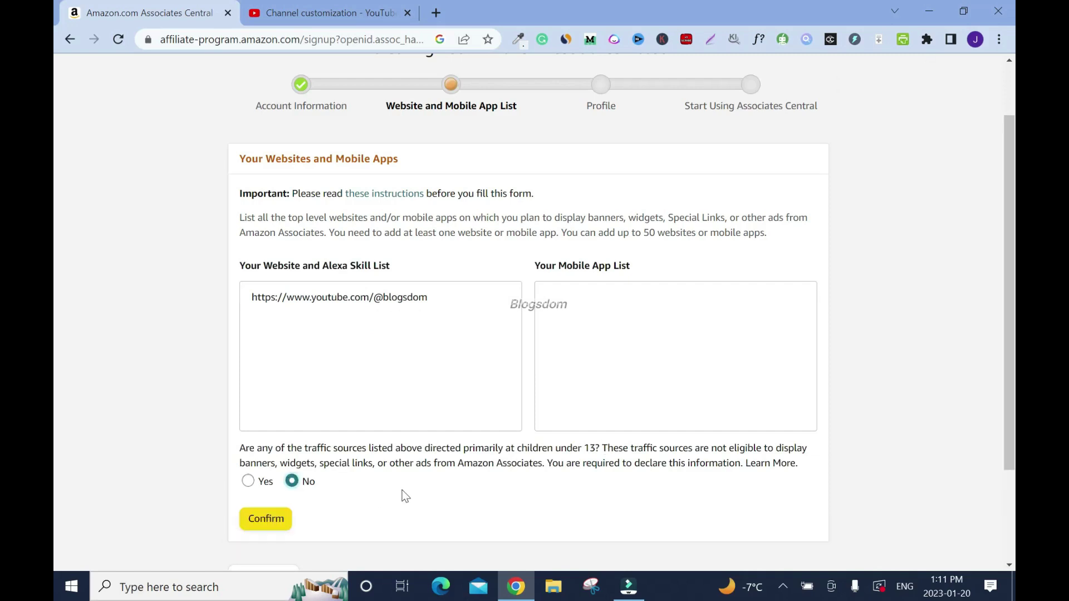
left_click(269, 513)
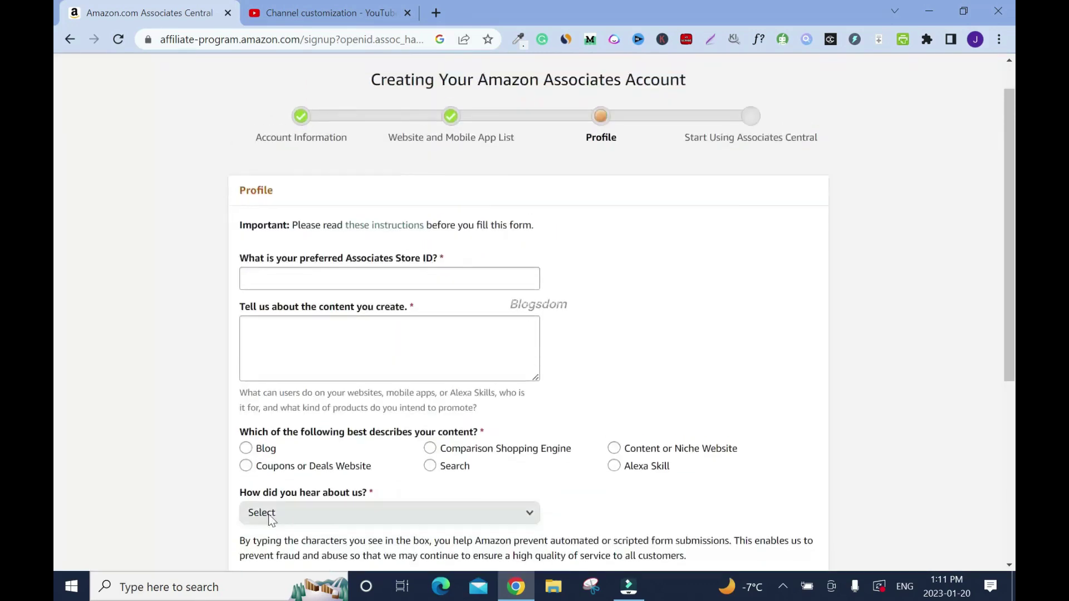
left_click(378, 281)
type("blogsdo")
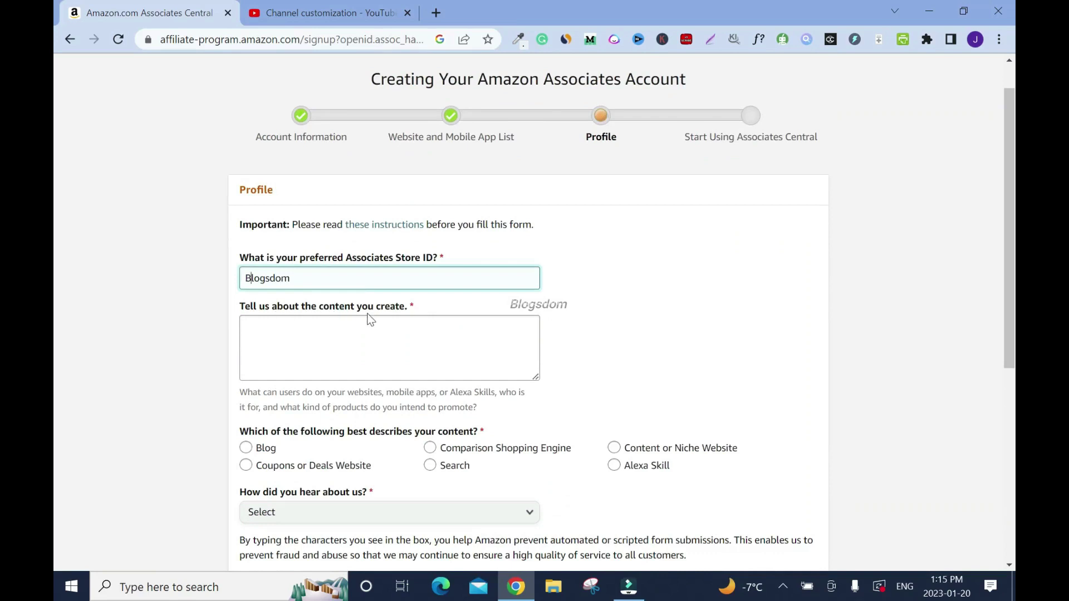
Step: Copy the YouTube channel description's first sentence into Amazon's content description box
left_click(326, 12)
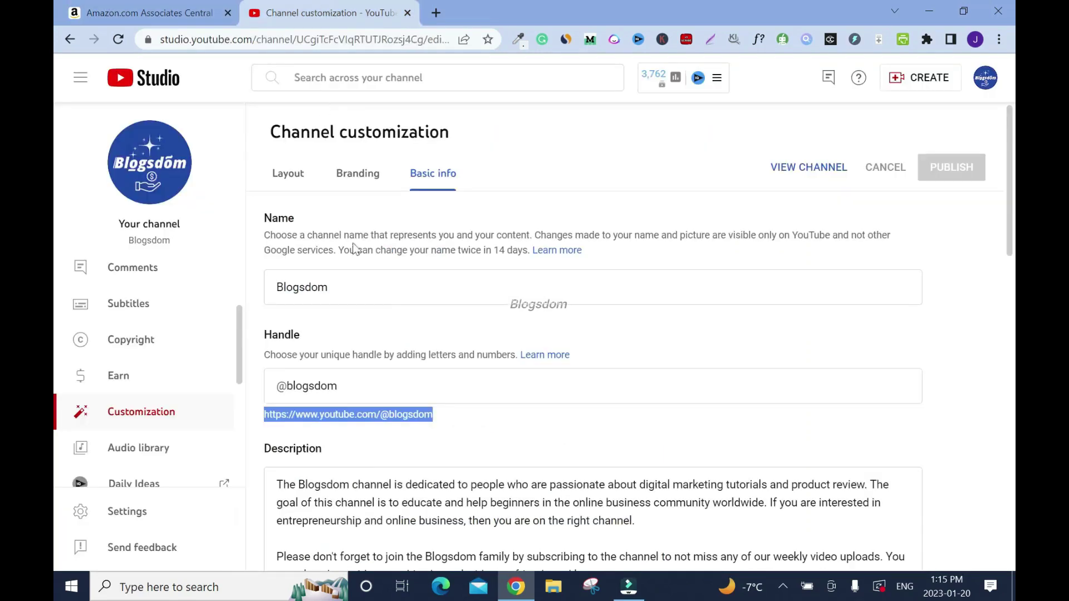
scroll(585, 363, "down", 2)
left_click_drag(277, 380, 867, 381)
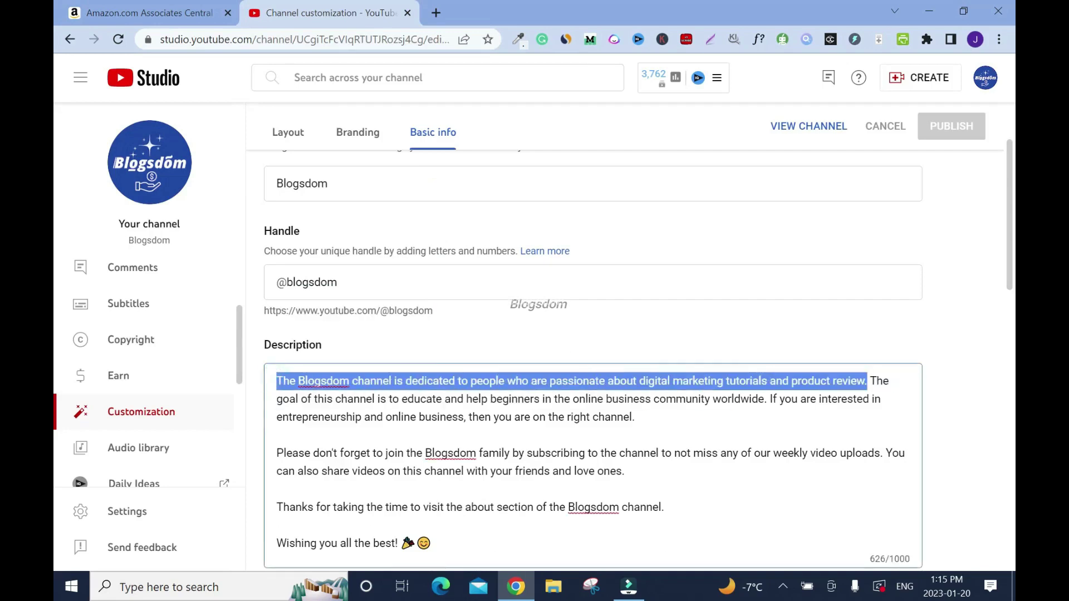
left_click(147, 13)
key("Tab")
key("ctrl+v")
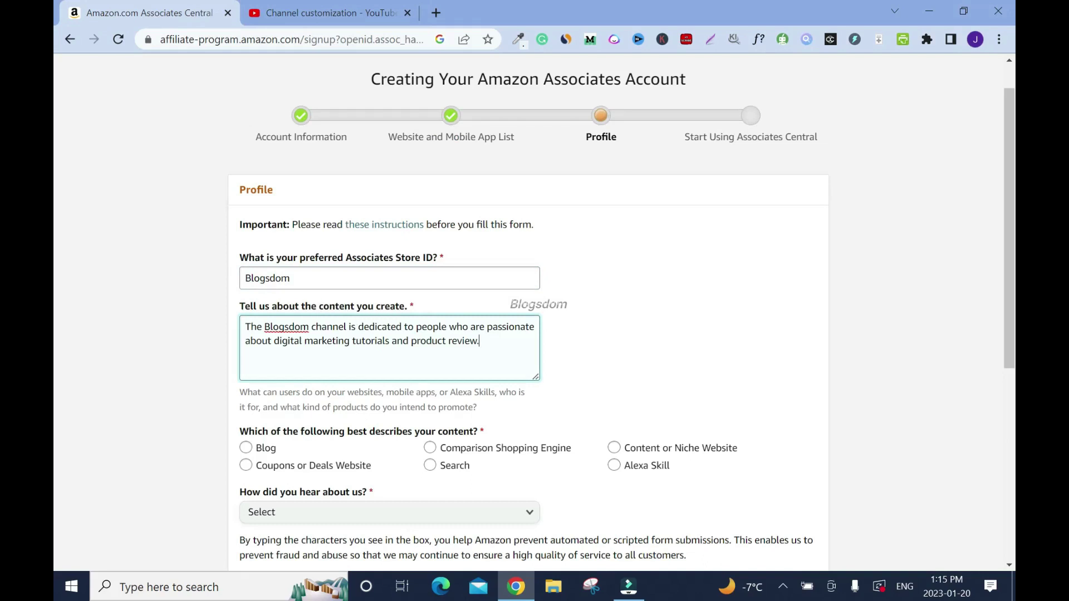
Step: Reword the description to 'I create digital marketing content and product review.'
left_click_drag(271, 341, 173, 329)
type("I create")
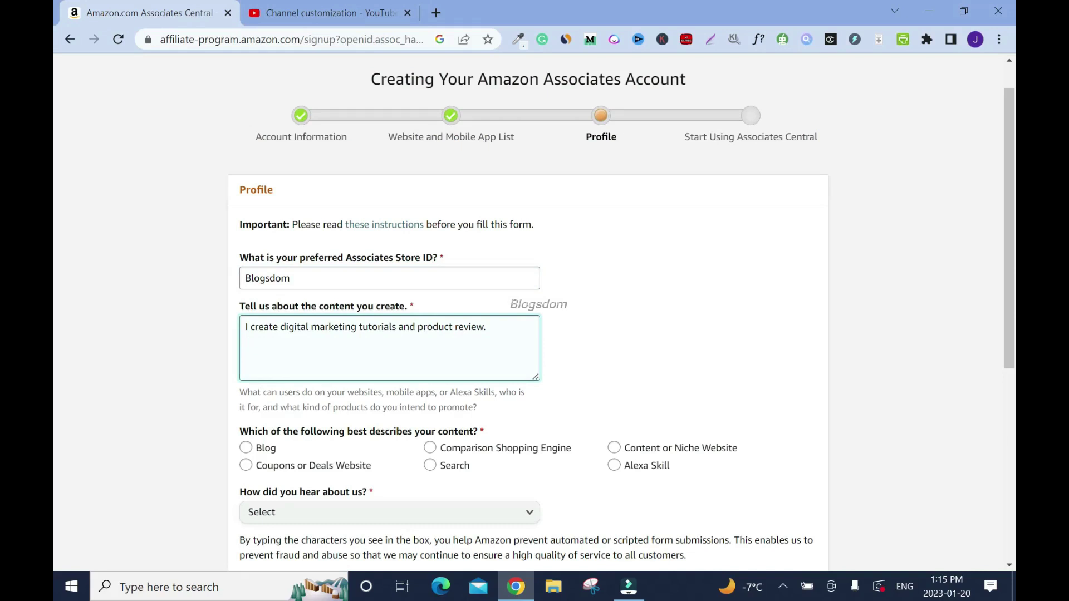
double_click(377, 327)
type("content")
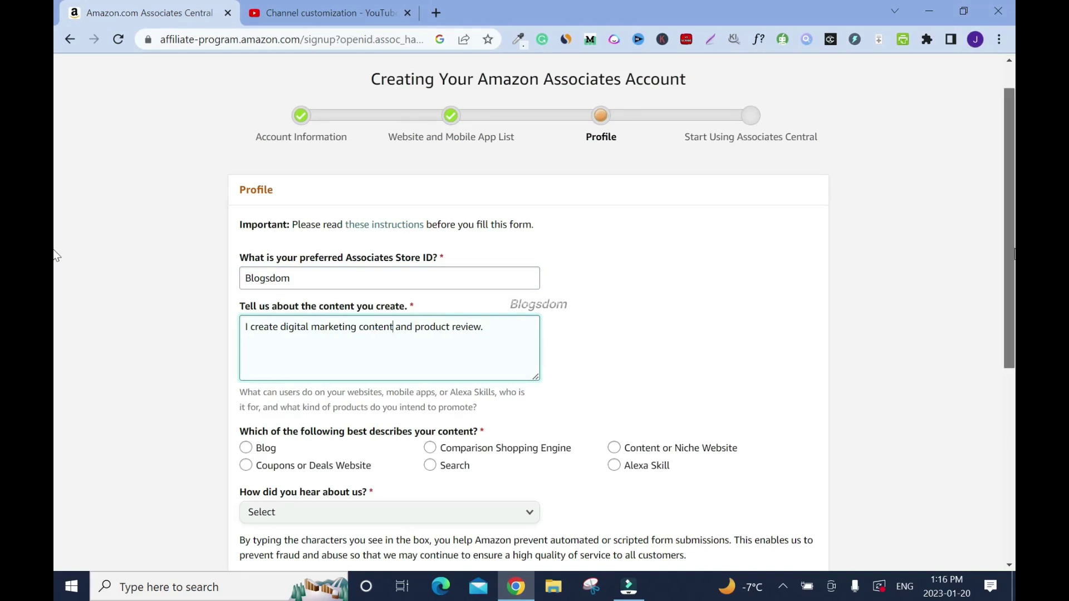
Step: Choose Content or Niche Website as content type and Online Search as referral source
scroll(56, 255, "down", 4)
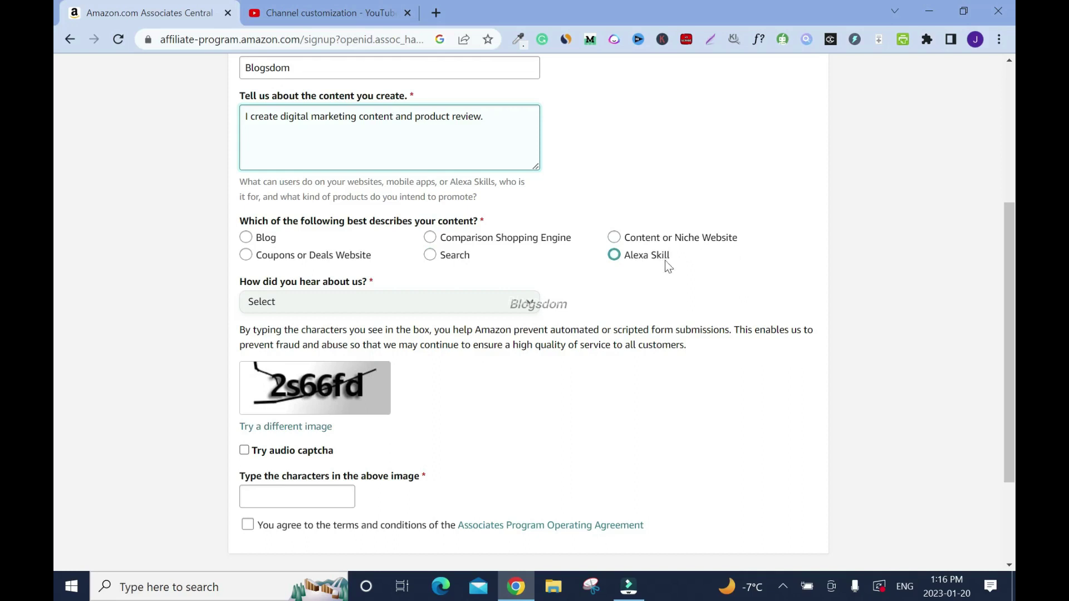
left_click(615, 239)
left_click(430, 254)
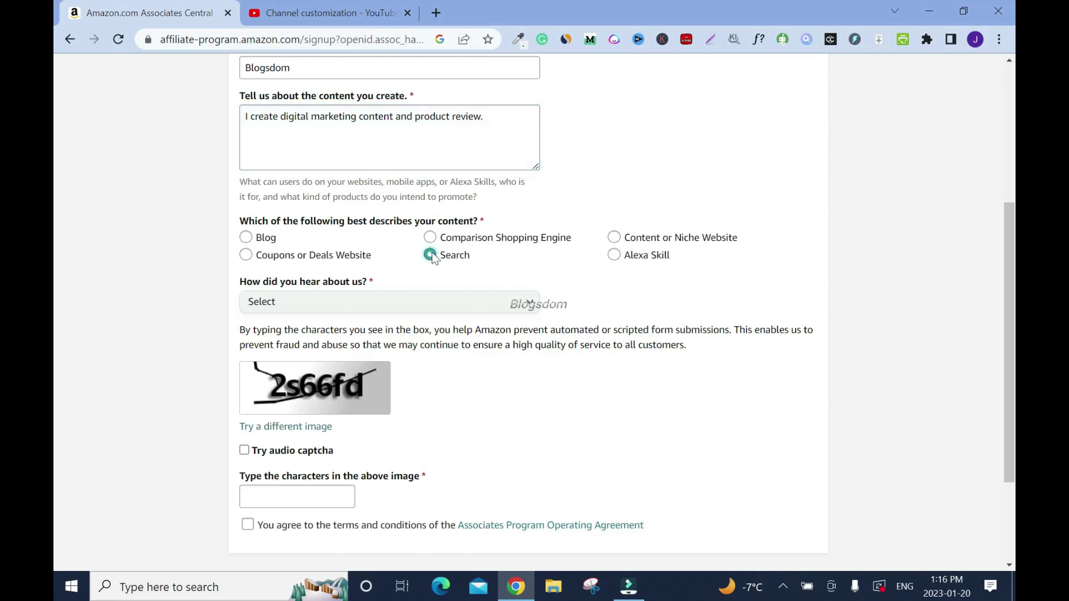
left_click(615, 239)
left_click(510, 304)
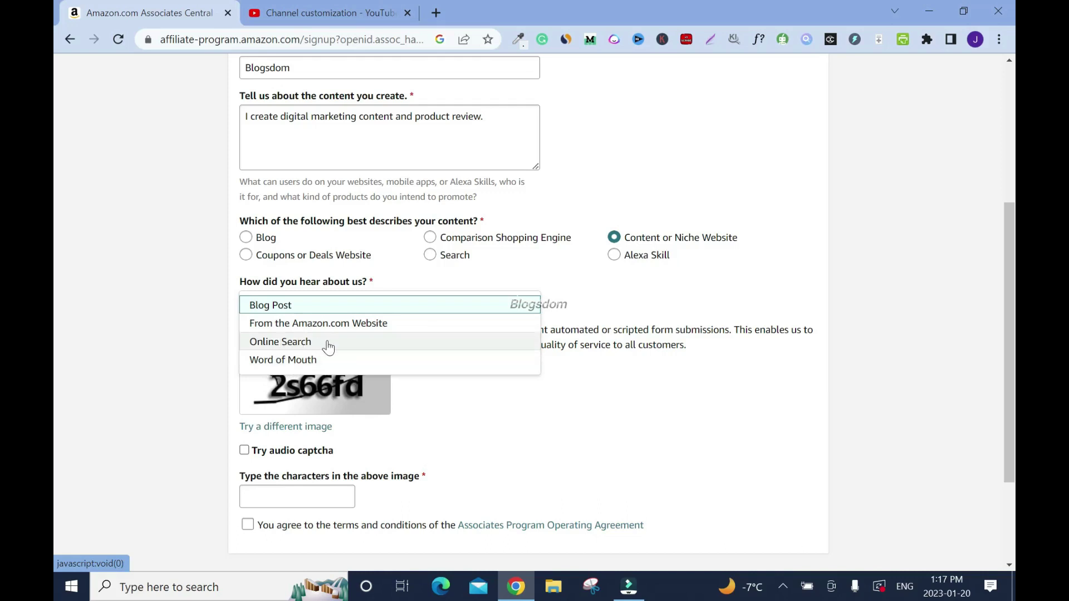
left_click(328, 346)
Step: Switch the captcha to an audio challenge and bring up its playback options
scroll(334, 323, "down", 2)
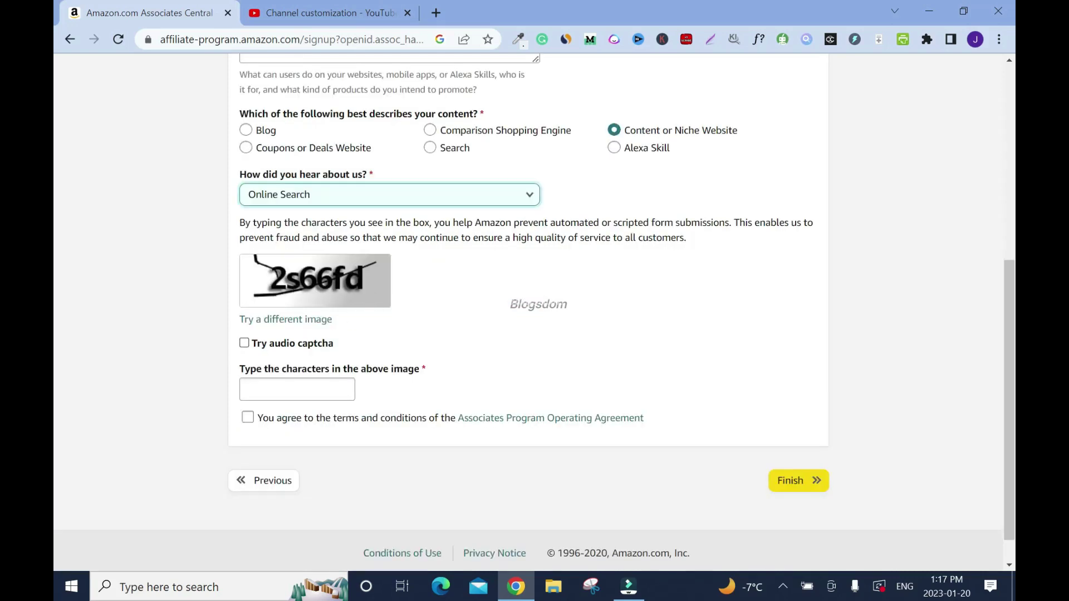
left_click(244, 343)
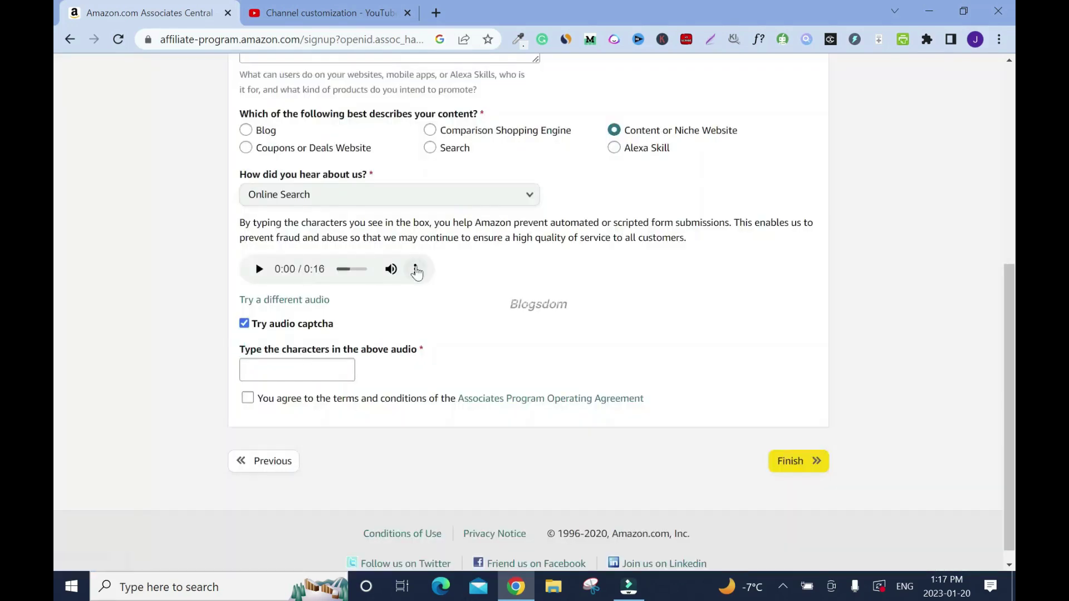
left_click(416, 270)
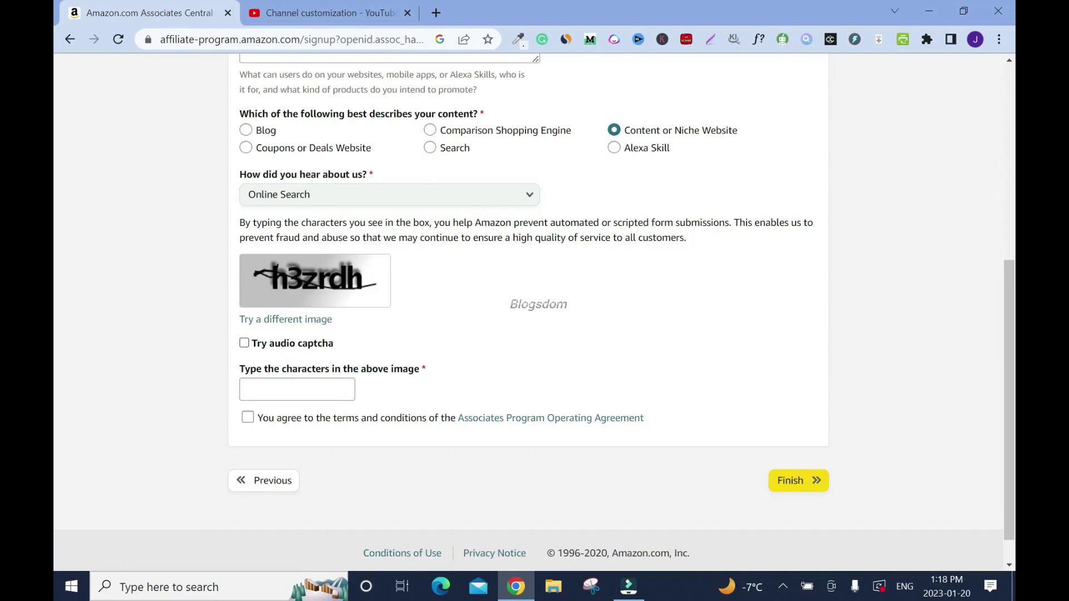
Step: Enter the captcha characters shown on the Profile step
left_click(297, 390)
type("h3z")
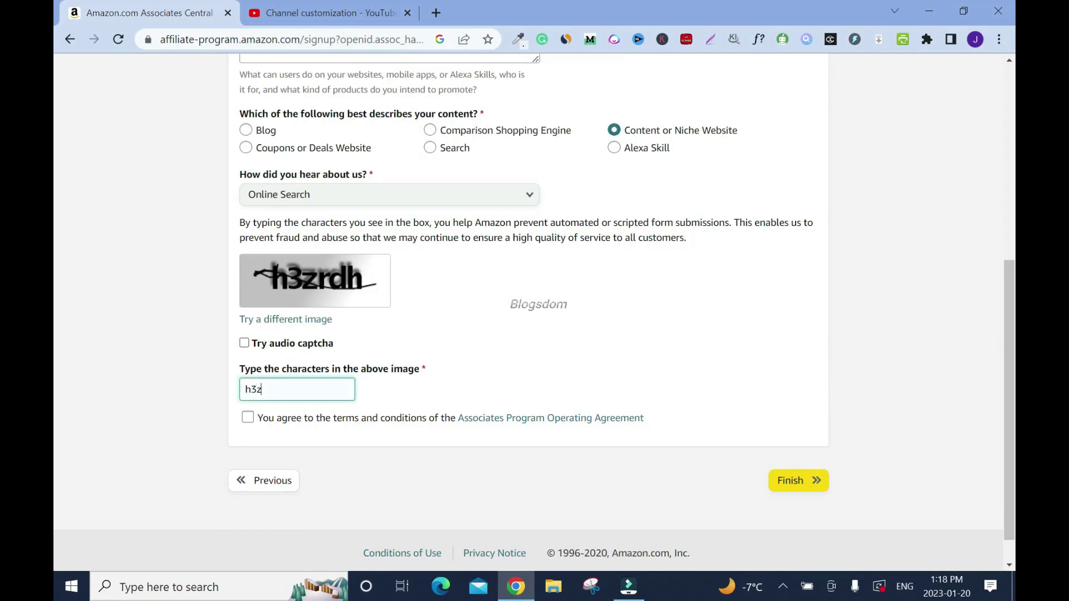
type("rdh")
key("Tab")
Step: Read the Associates Program Operating Agreement in a new tab, then return to the form
right_click(589, 419)
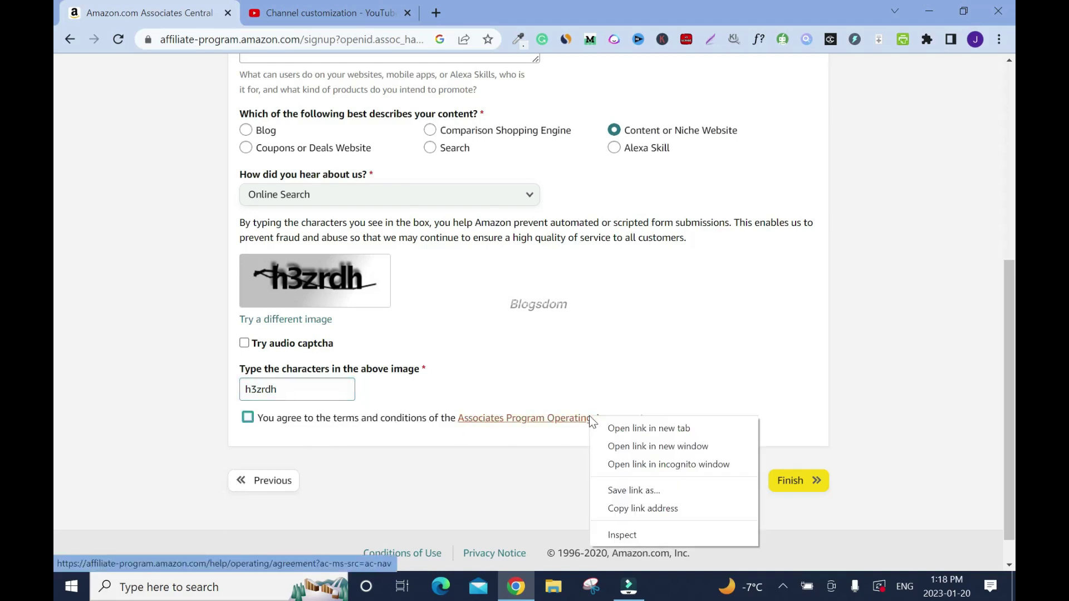
left_click(634, 432)
left_click(313, 5)
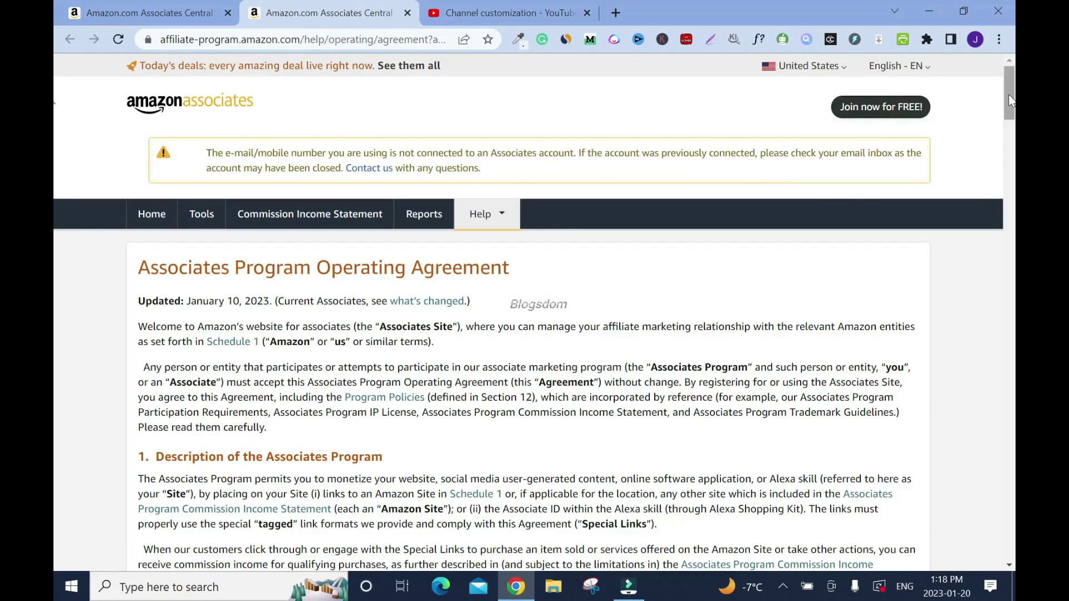
left_click_drag(1011, 102, 55, 559)
key("Home")
left_click(187, 13)
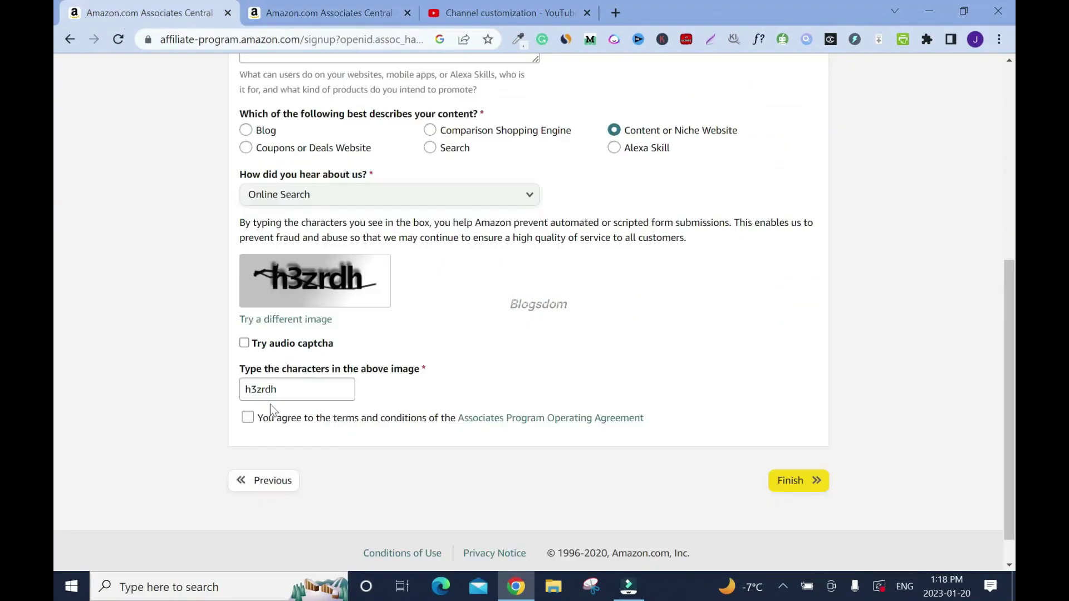
Step: Agree to the terms and conditions and finish creating the Associates account
left_click(248, 419)
left_click(248, 422)
left_click(804, 483)
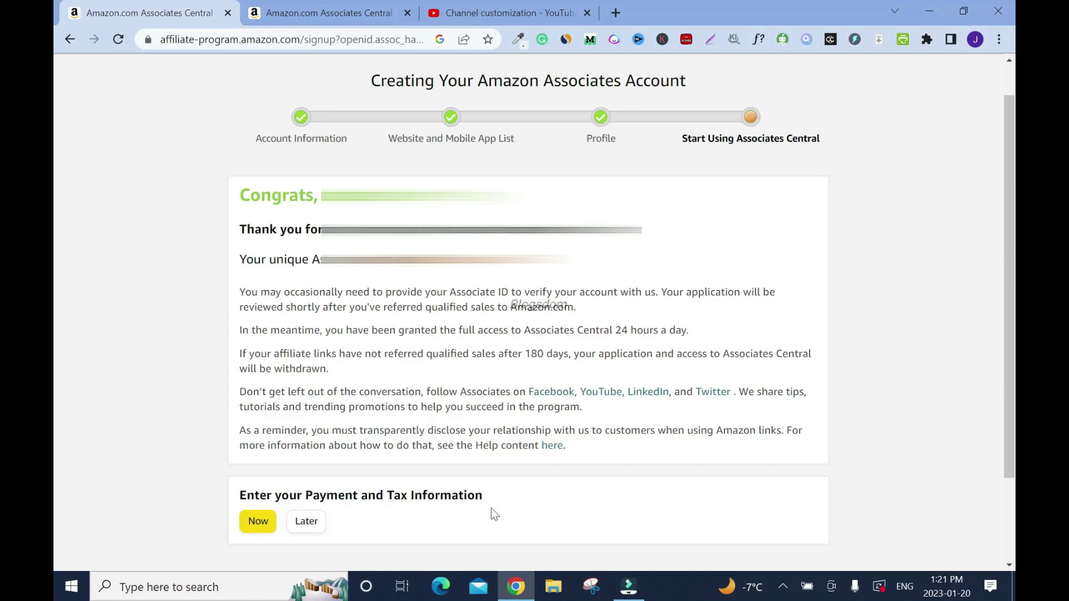
Step: Start payment and tax setup, sign in, and submit the one-time verification code
left_click(258, 521)
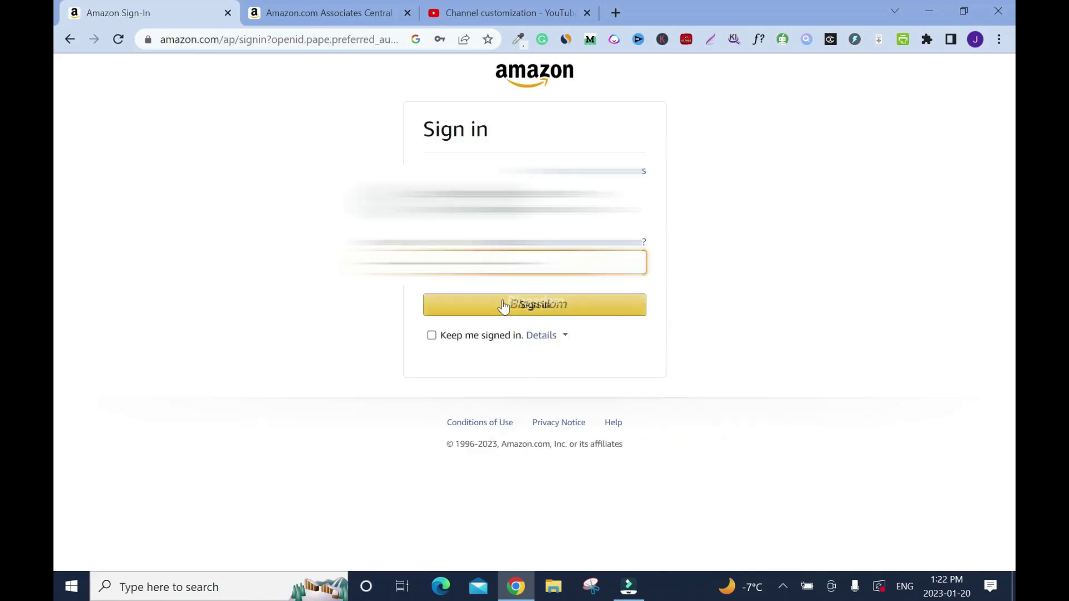
left_click(505, 306)
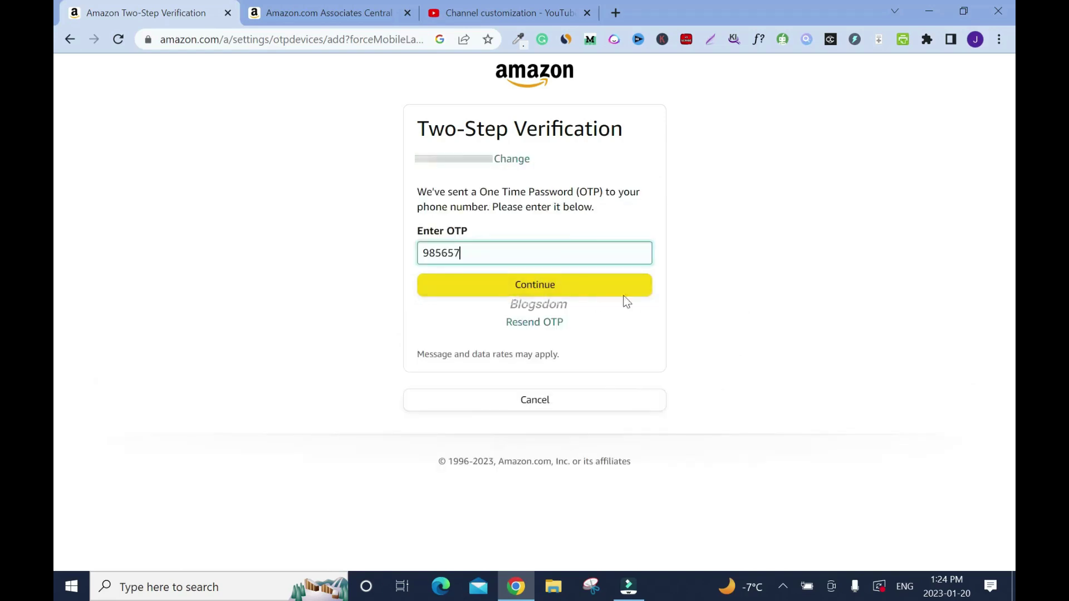
left_click(561, 288)
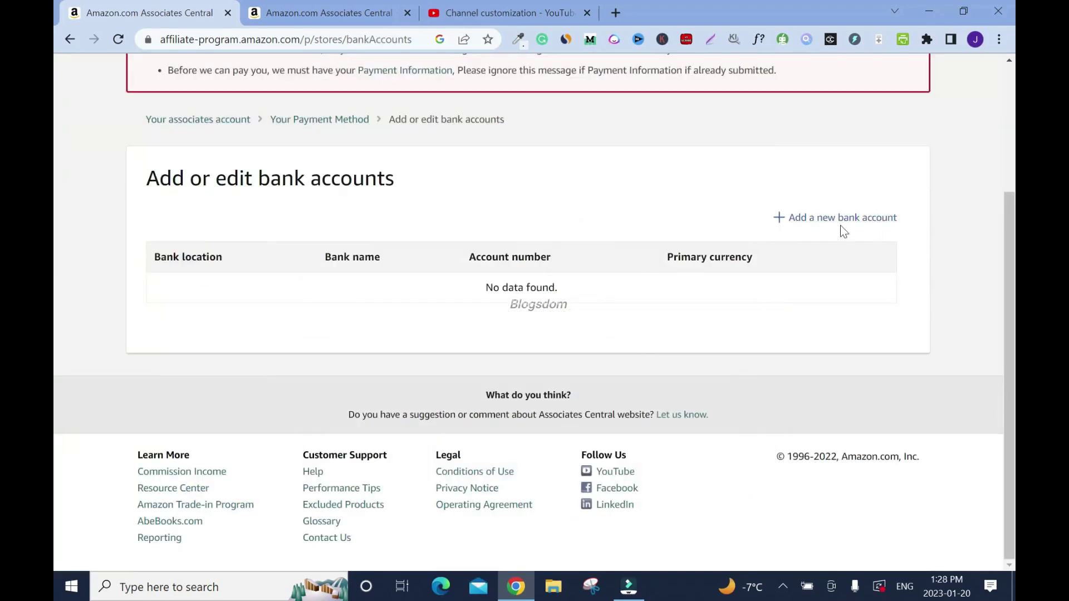
Step: Start adding a new bank account, view the Bank Location list, then go to View/Provide Tax Information
left_click(840, 225)
left_click(475, 241)
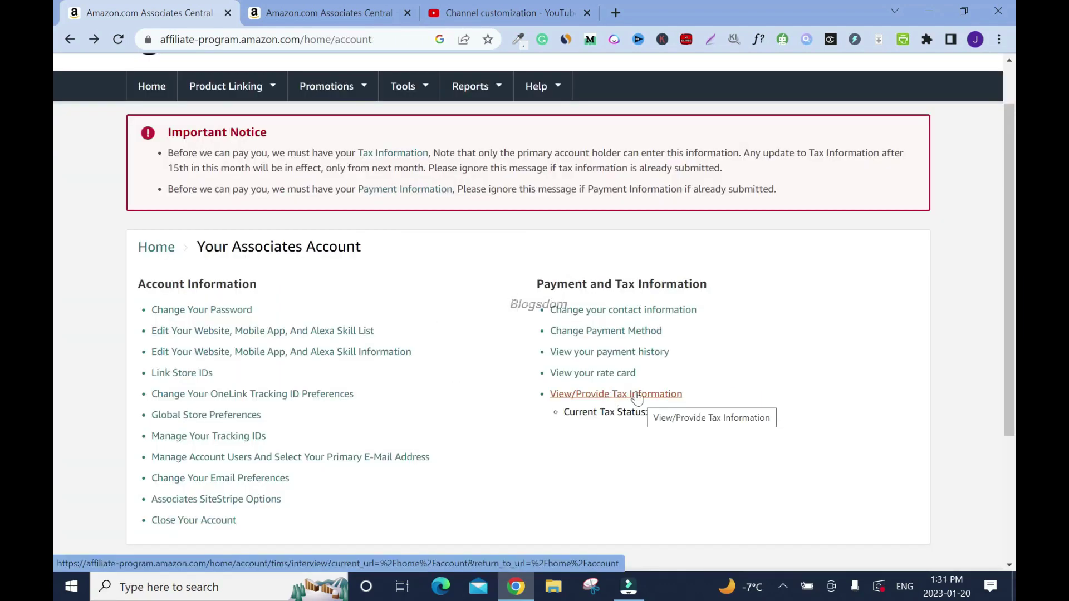
left_click(637, 394)
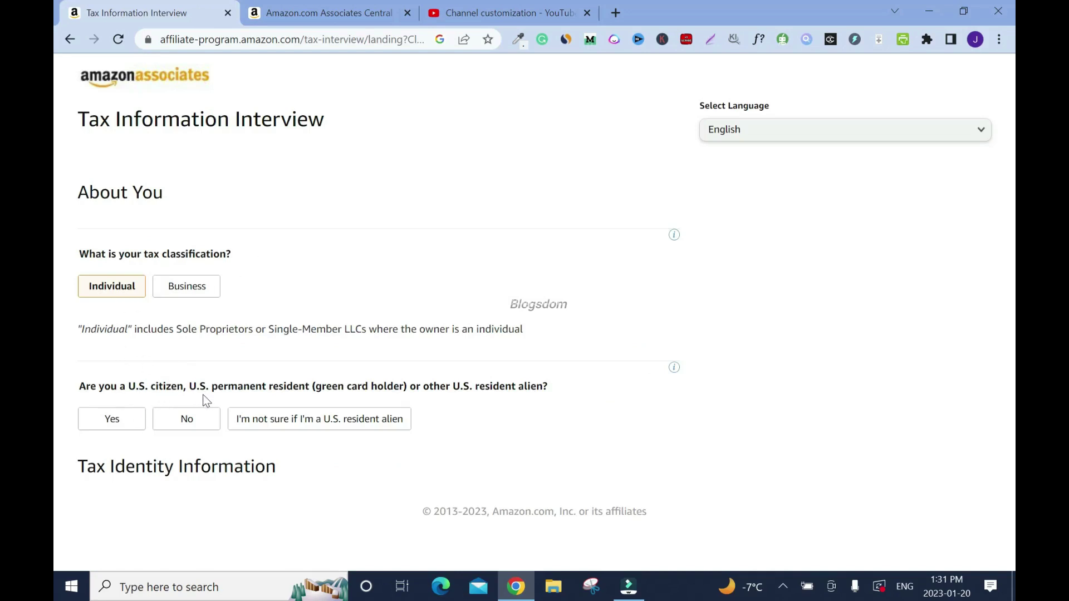
Step: Answer No to U.S. person and No to intermediary, and declare a non-US TIN
left_click(190, 426)
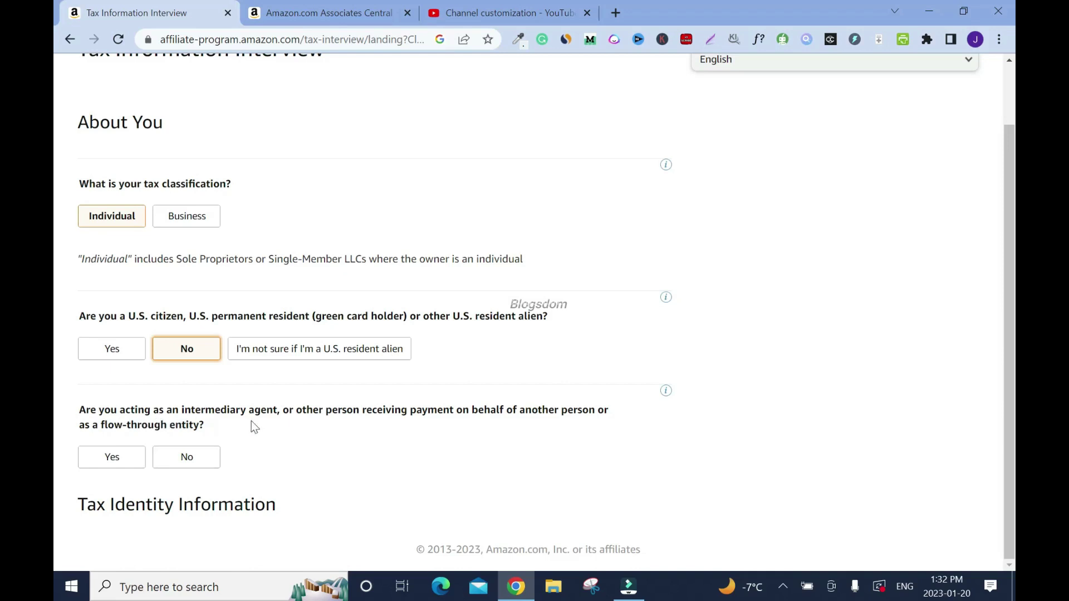
left_click(202, 458)
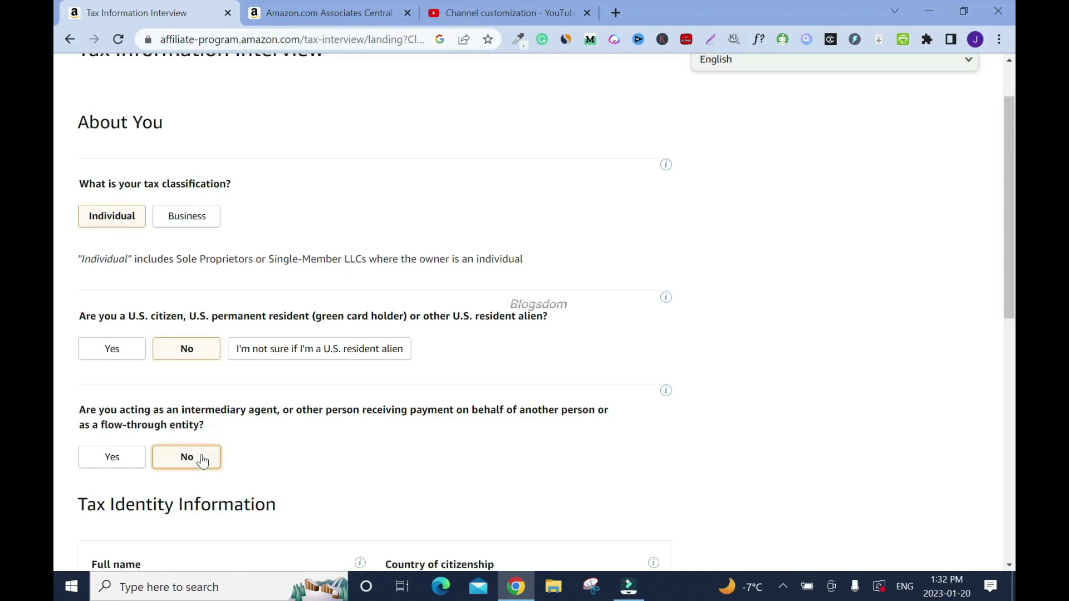
scroll(111, 211, "down", 5)
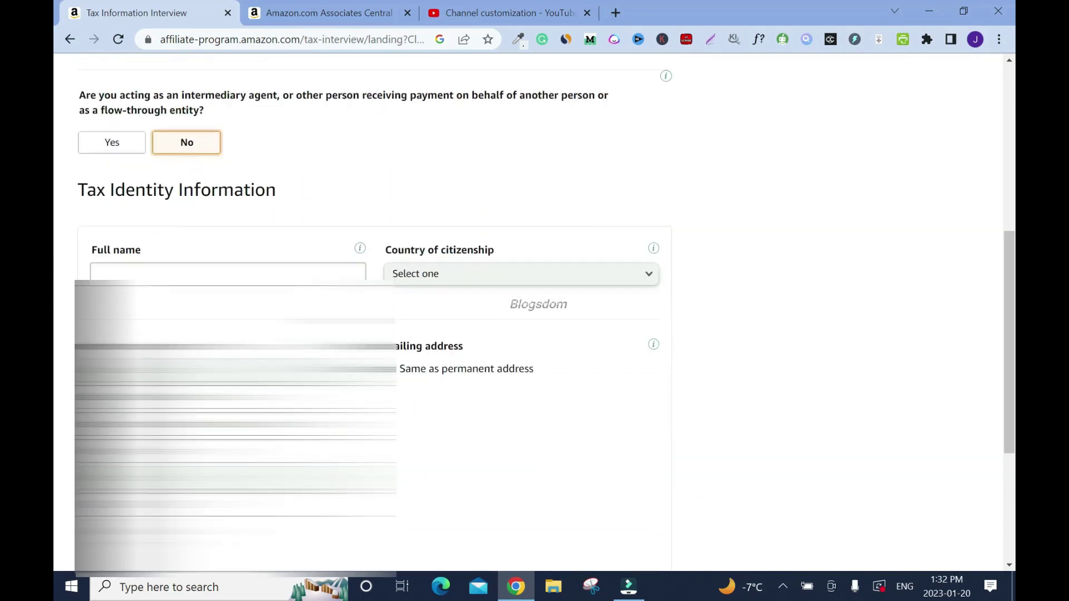
scroll(551, 425, "down", 2)
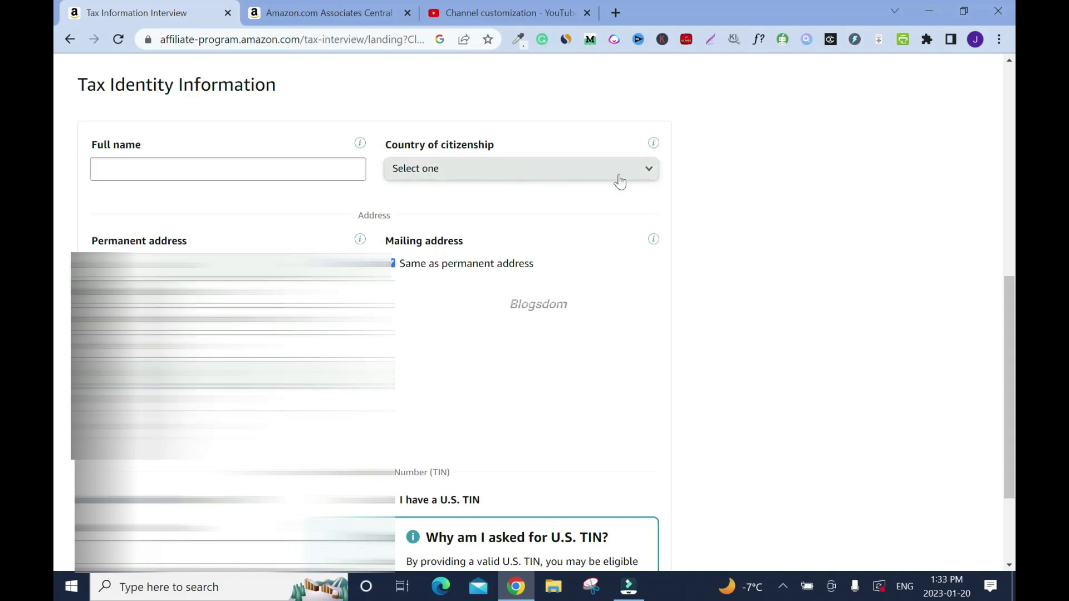
left_click(161, 505)
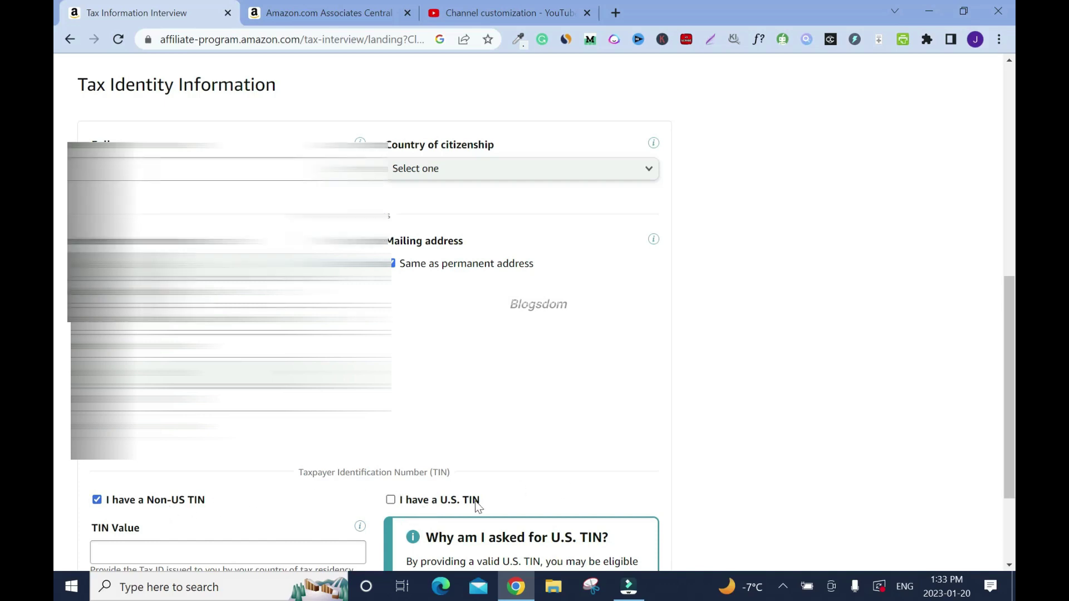
Step: Continue the interview and set country of citizenship to Canada
scroll(79, 506, "down", 2)
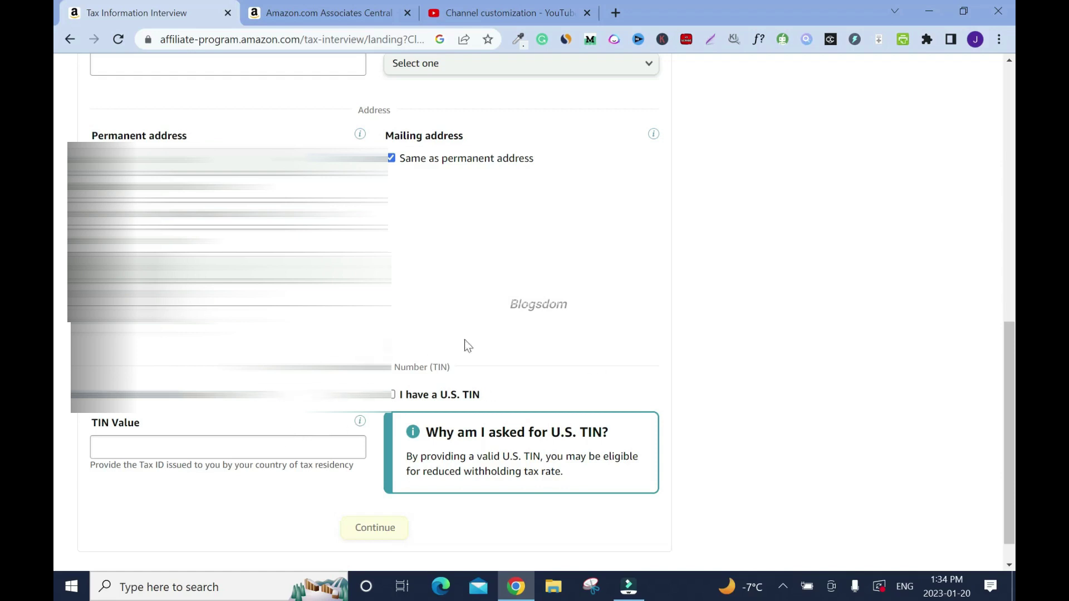
left_click(388, 528)
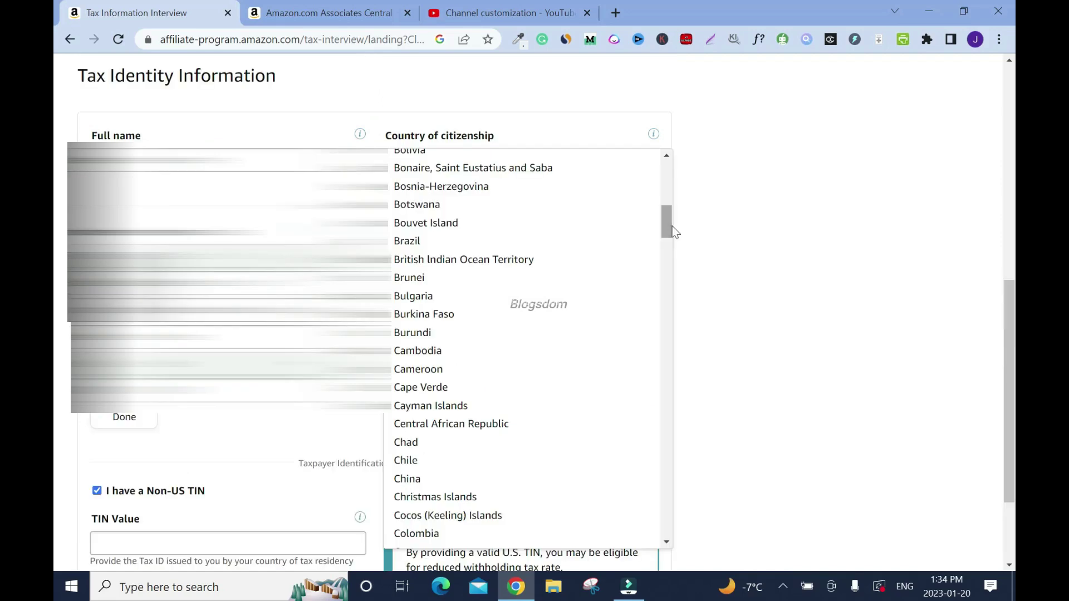
left_click_drag(666, 232, 666, 179)
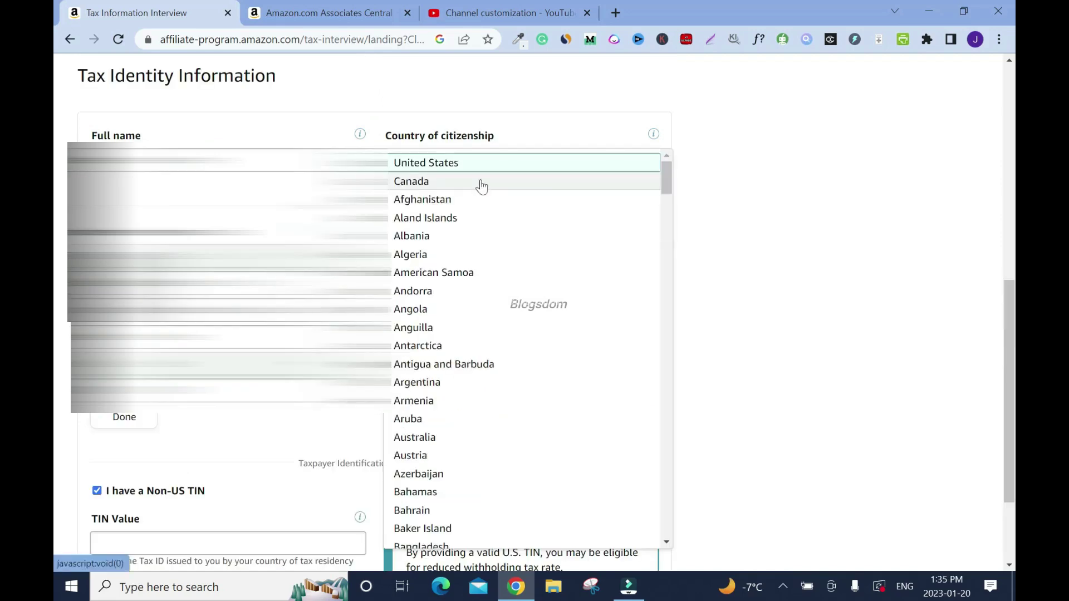
left_click(477, 185)
scroll(56, 382, "down", 1)
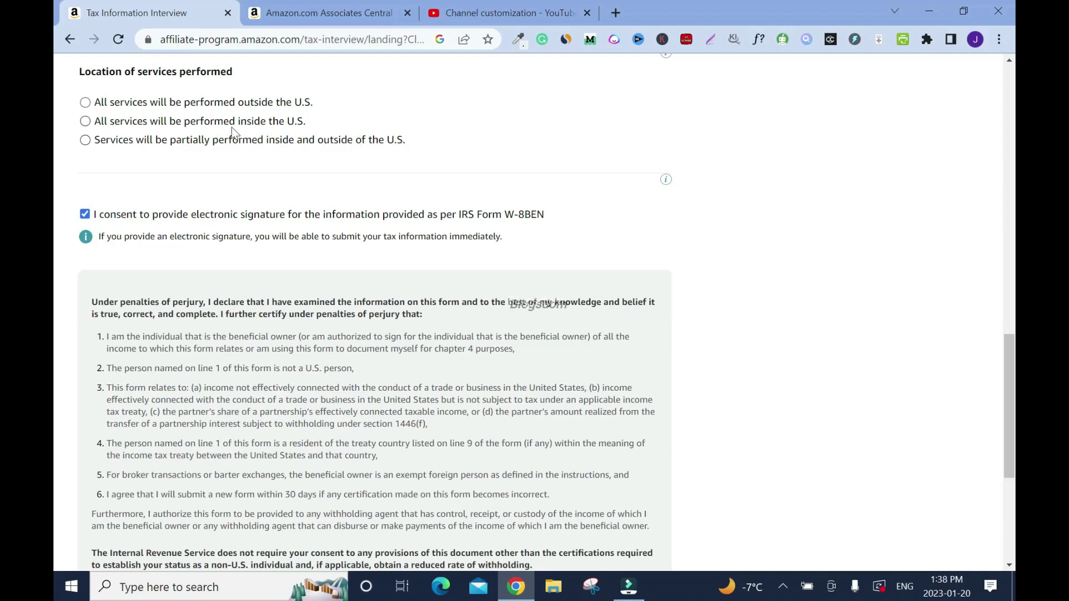
Step: Declare all services performed outside the U.S., certify capacity to sign, and submit the W-8BEN
left_click(85, 103)
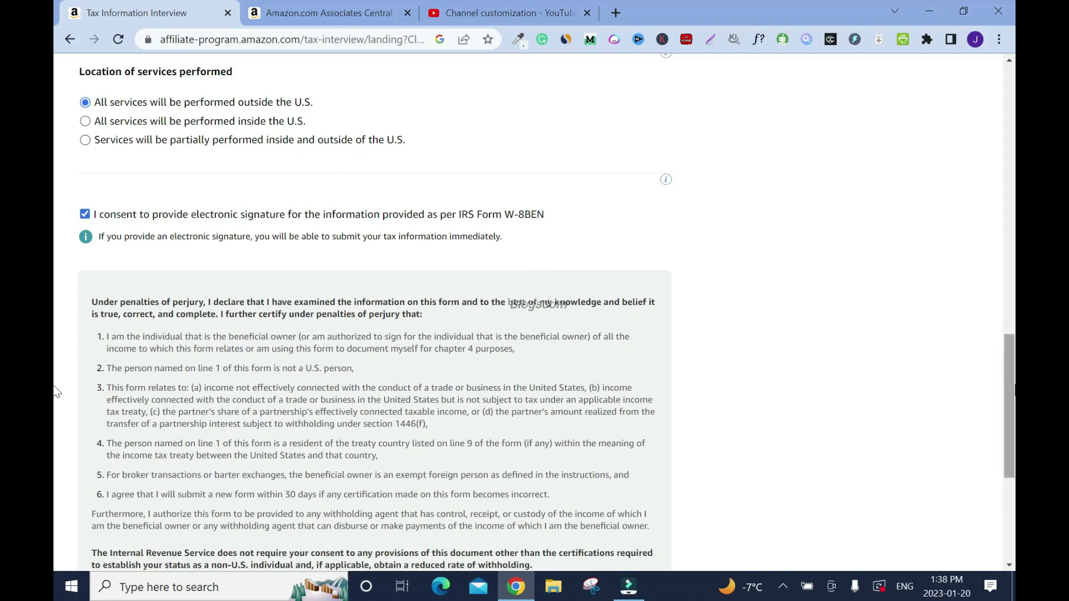
scroll(56, 389, "down", 3)
scroll(55, 451, "down", 2)
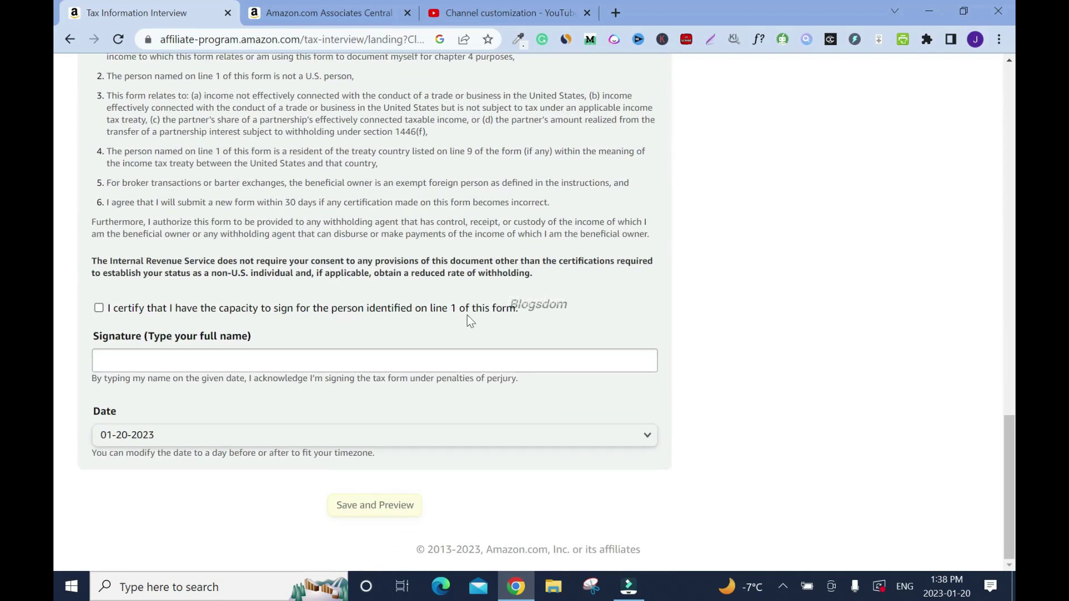
scroll(56, 440, "up", 4)
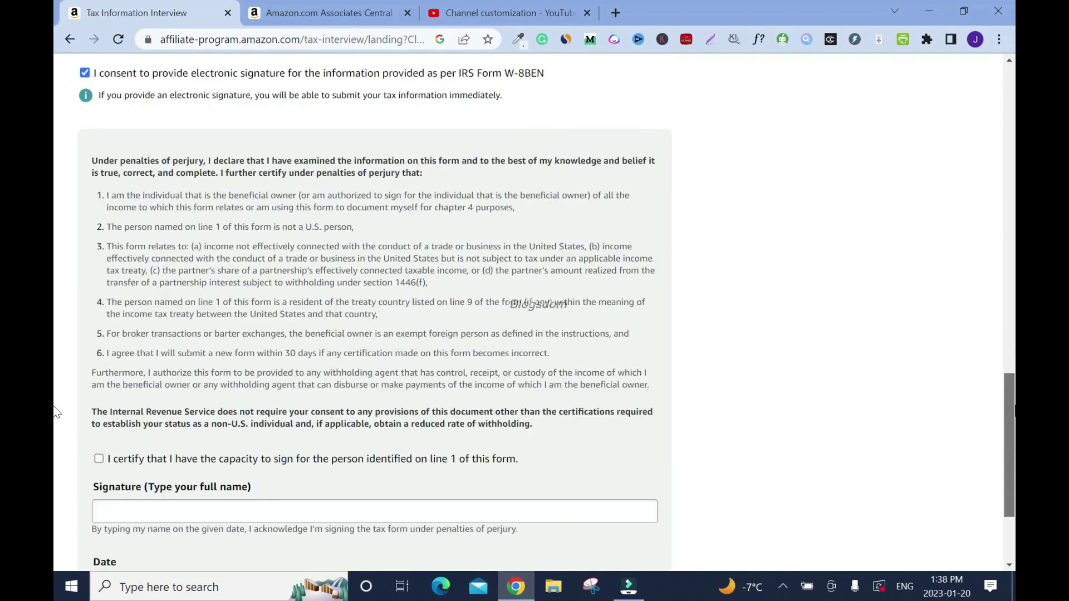
scroll(55, 390, "down", 3)
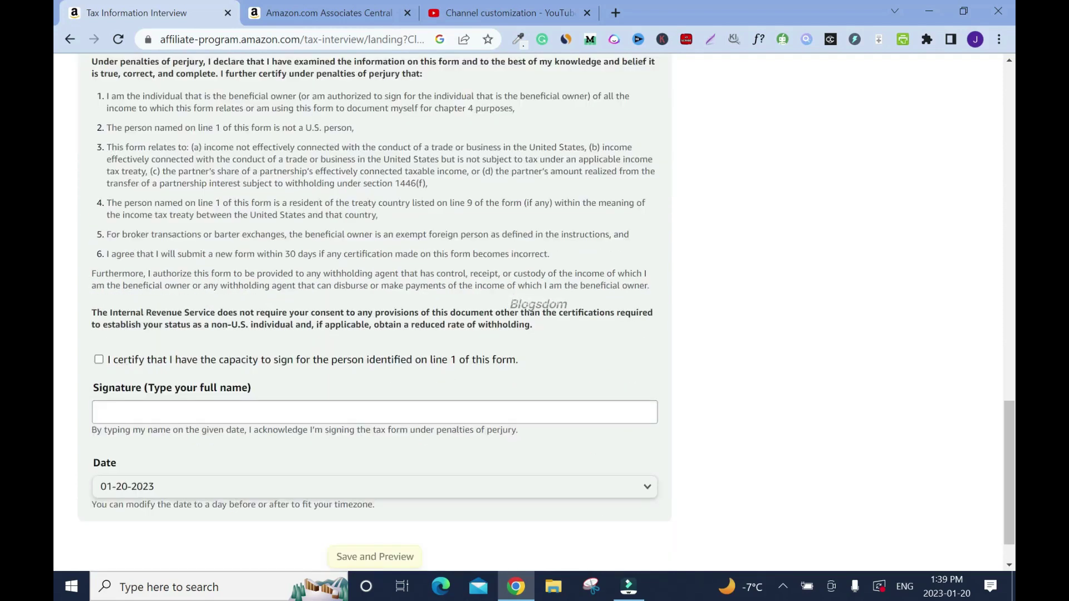
left_click(99, 360)
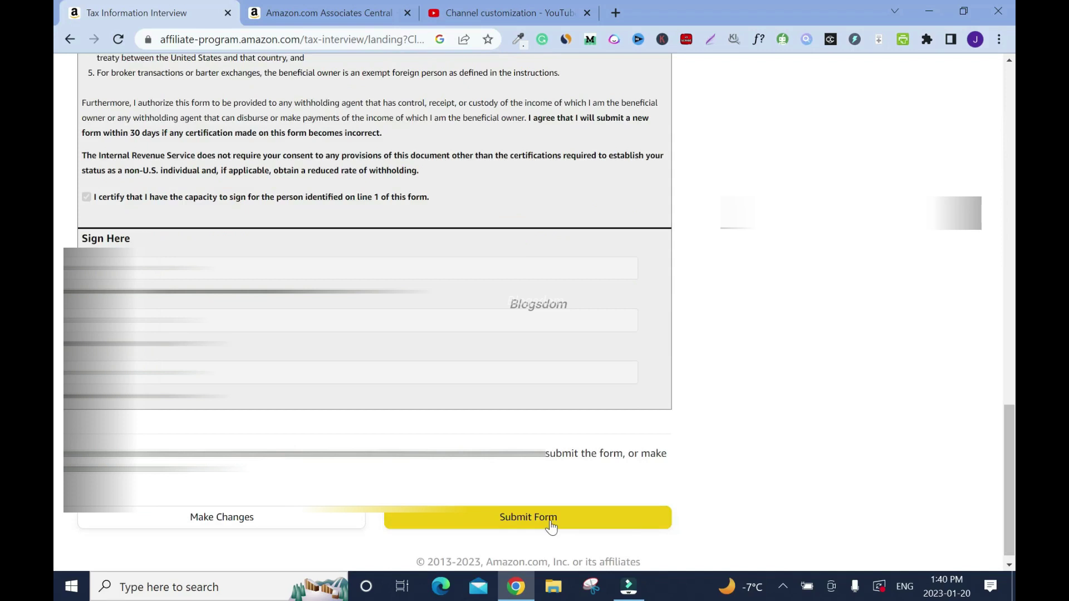
left_click(550, 520)
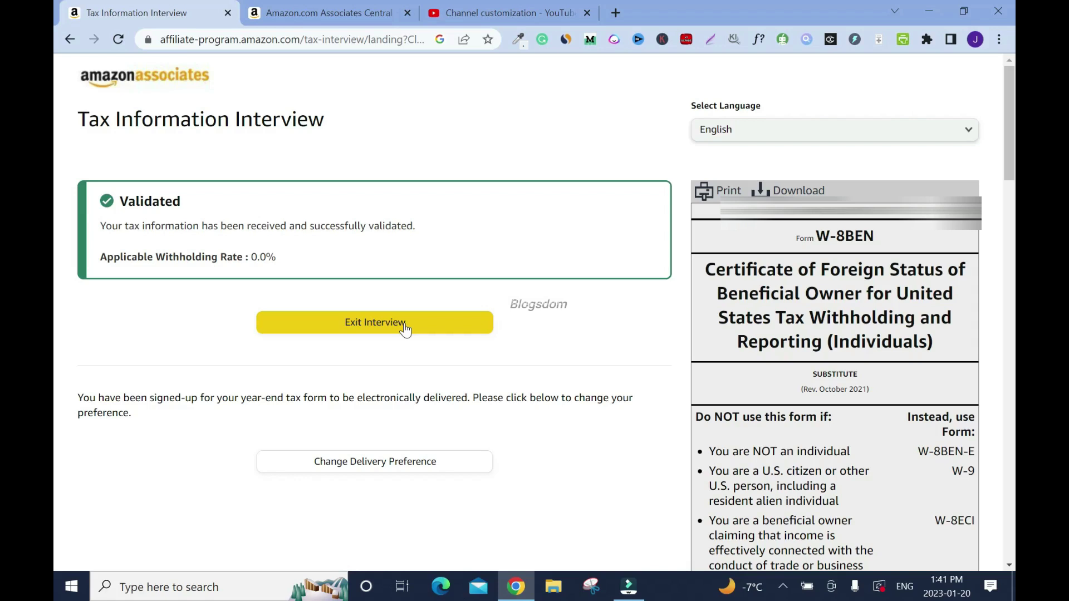
Step: Exit the tax interview and view the Home dashboard's $0.00 Earnings Overview
left_click(405, 330)
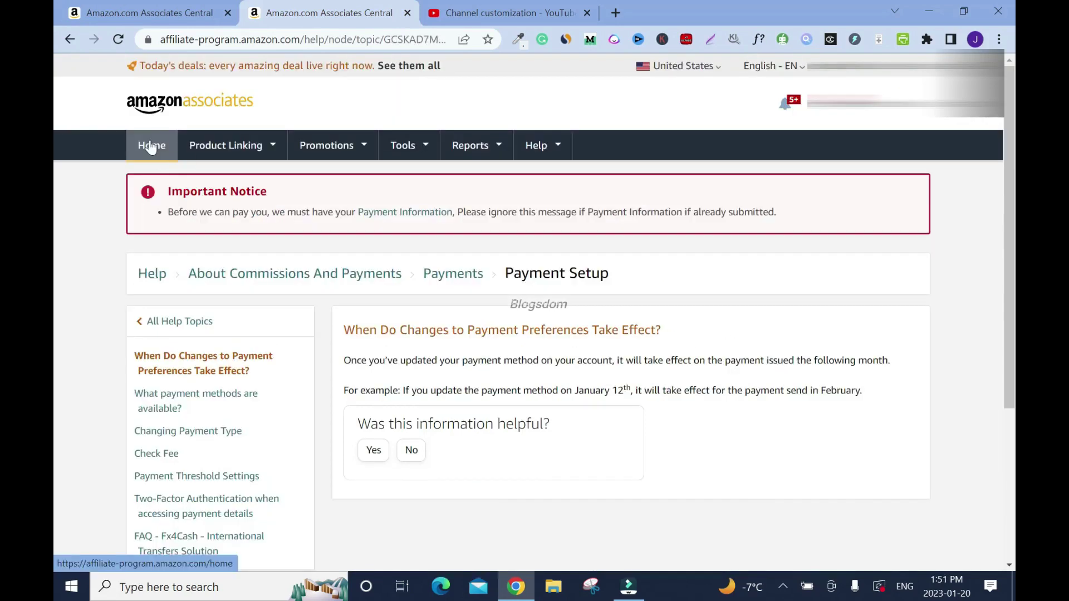
left_click(148, 211)
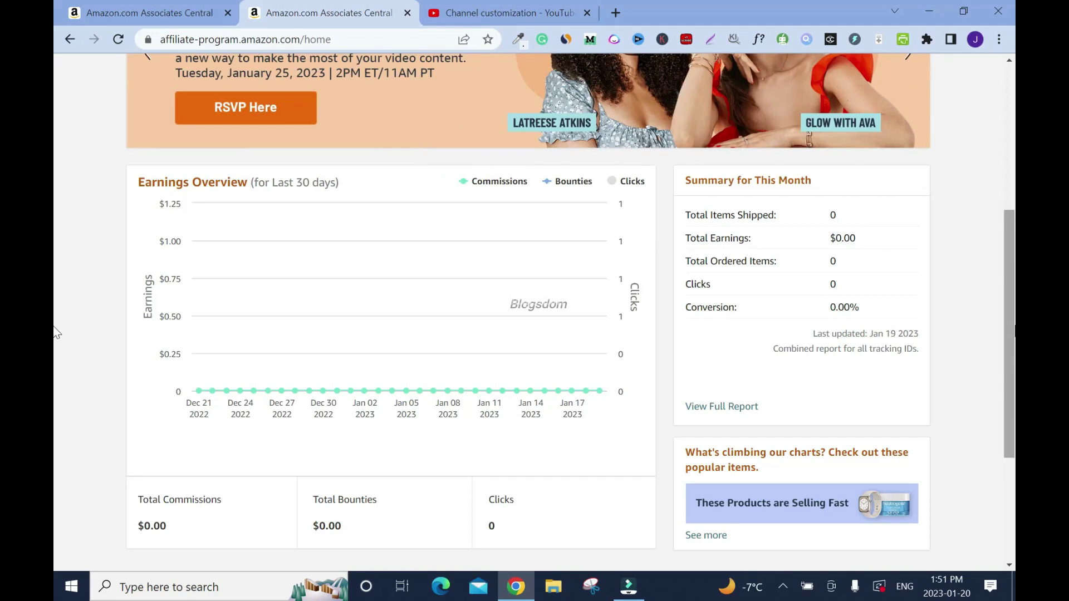
scroll(56, 334, "down", 1)
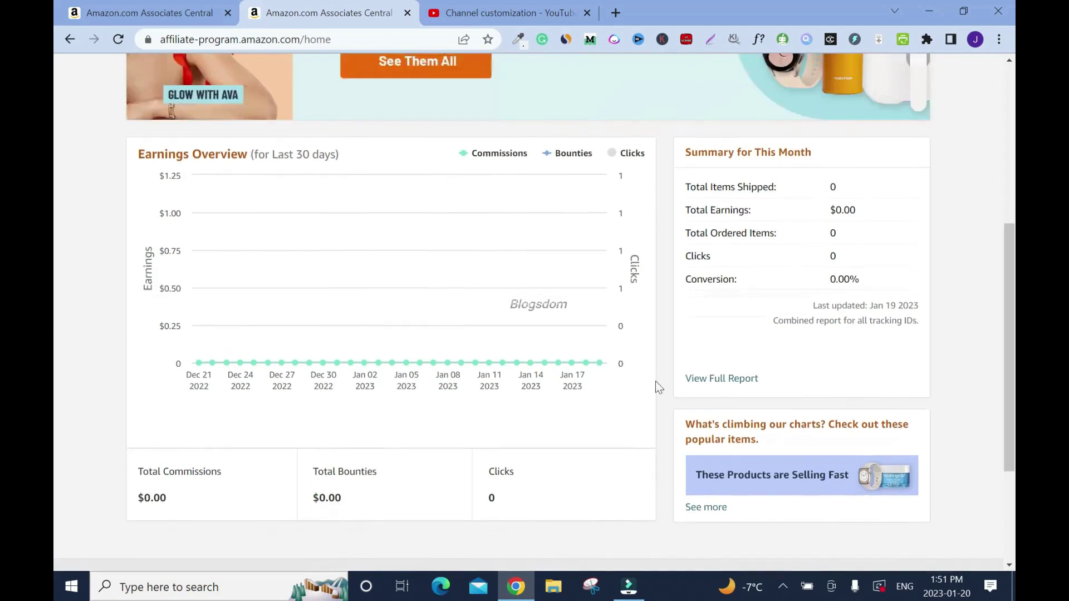
left_click_drag(1014, 388, 1014, 269)
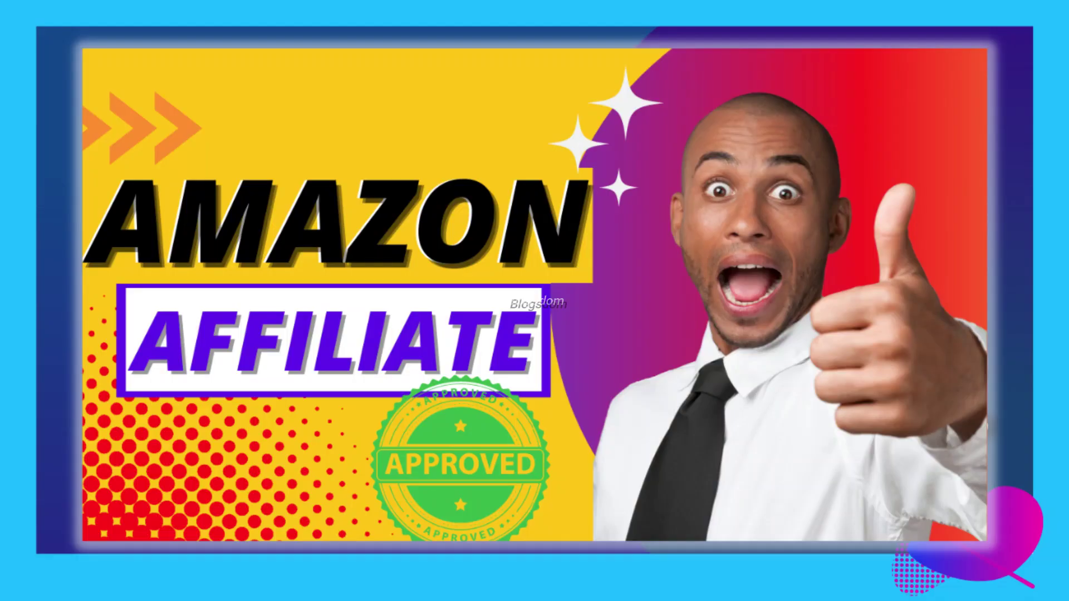